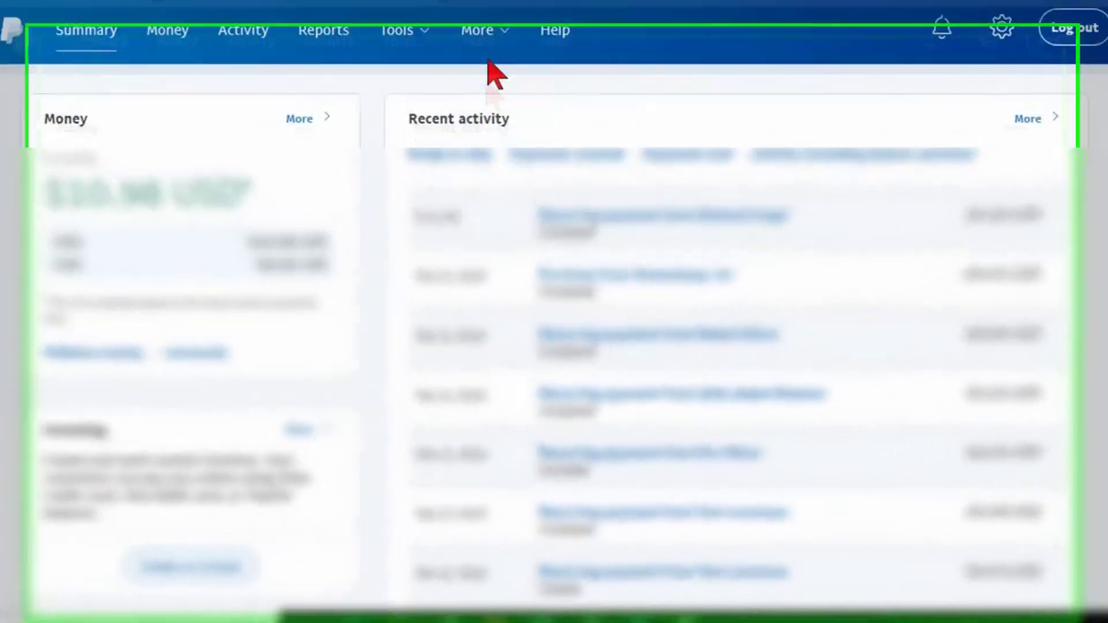
Step: Go to More > Tools > All Tools and scroll down to the Recurring Payments card
click(510, 126)
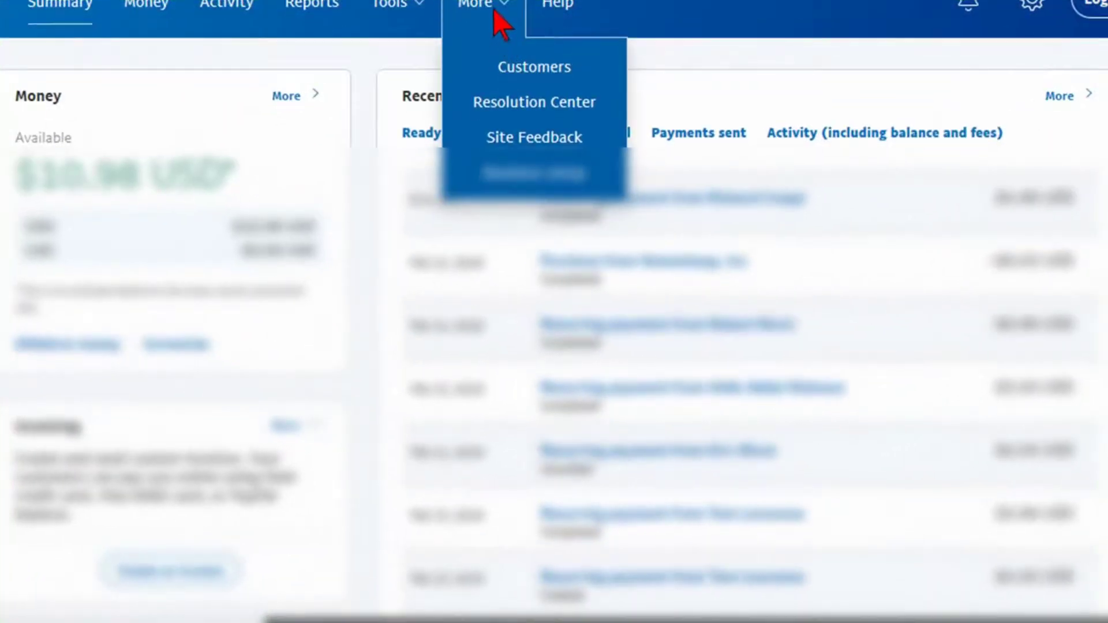
click(411, 4)
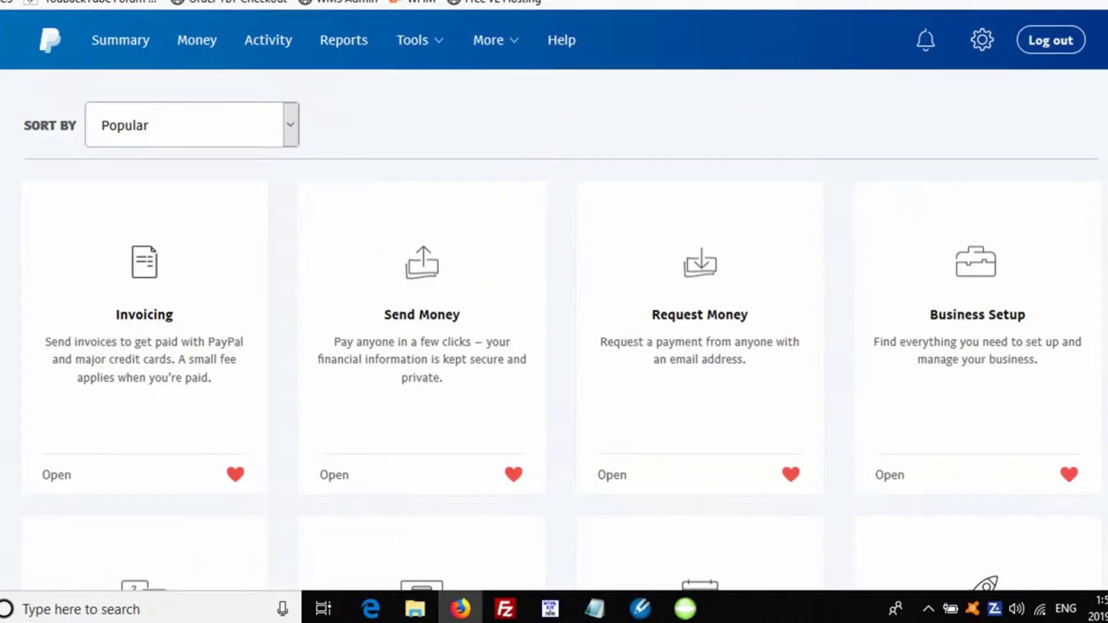
scroll(554, 329, down, 6)
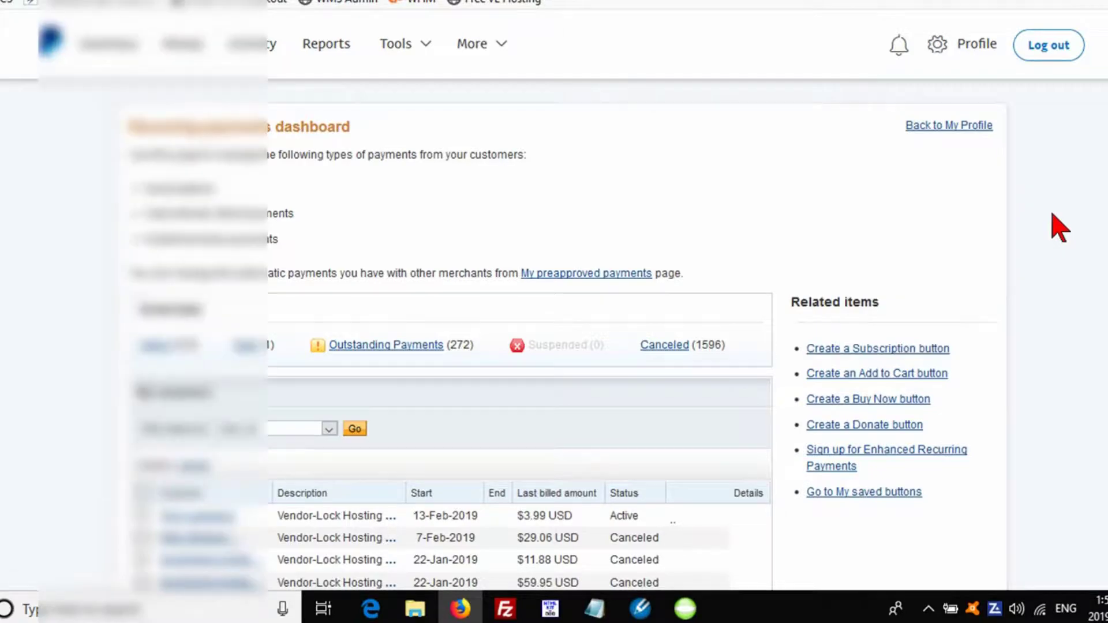
Step: Scroll through the recurring payments profiles table to review the subscriptions
scroll(1059, 228, down, 6)
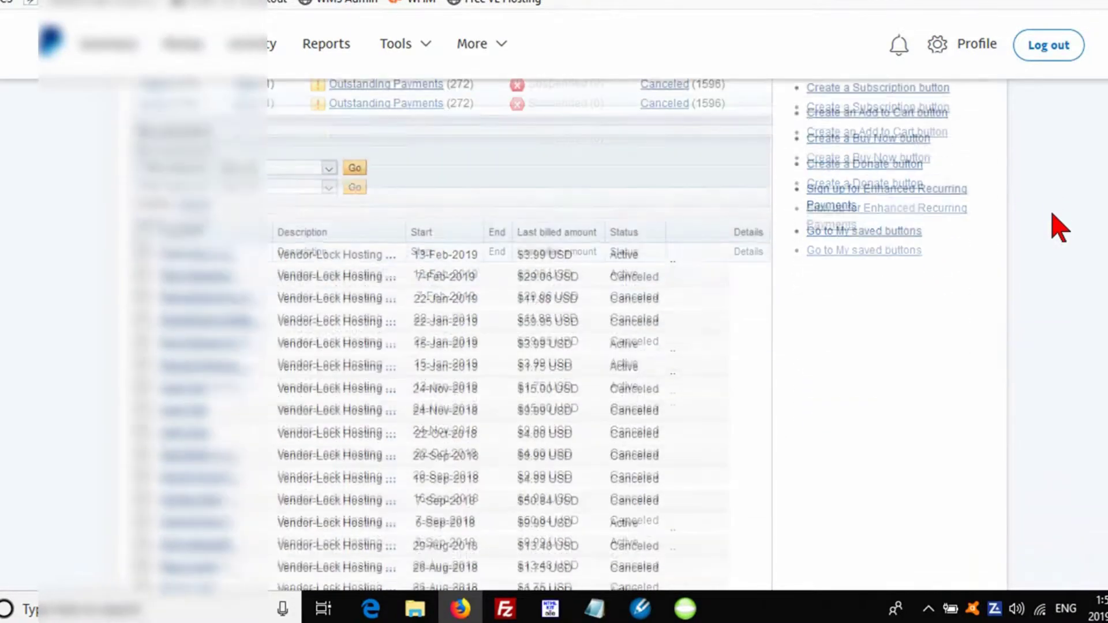
scroll(1059, 228, down, 3)
scroll(1059, 228, down, 1)
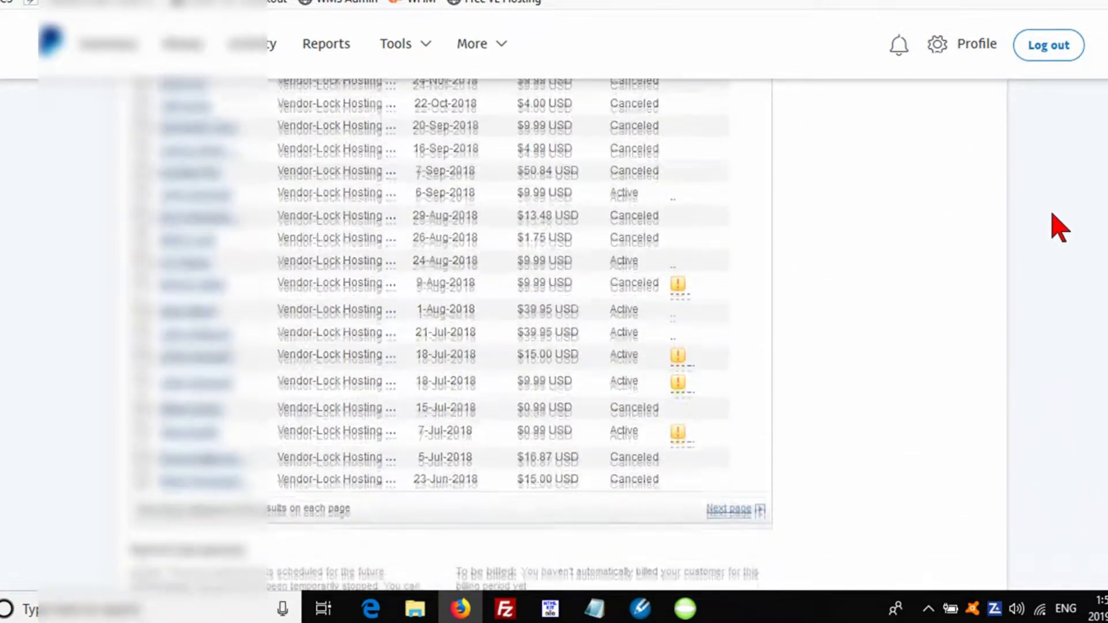
scroll(1059, 228, up, 1)
scroll(1059, 228, up, 3)
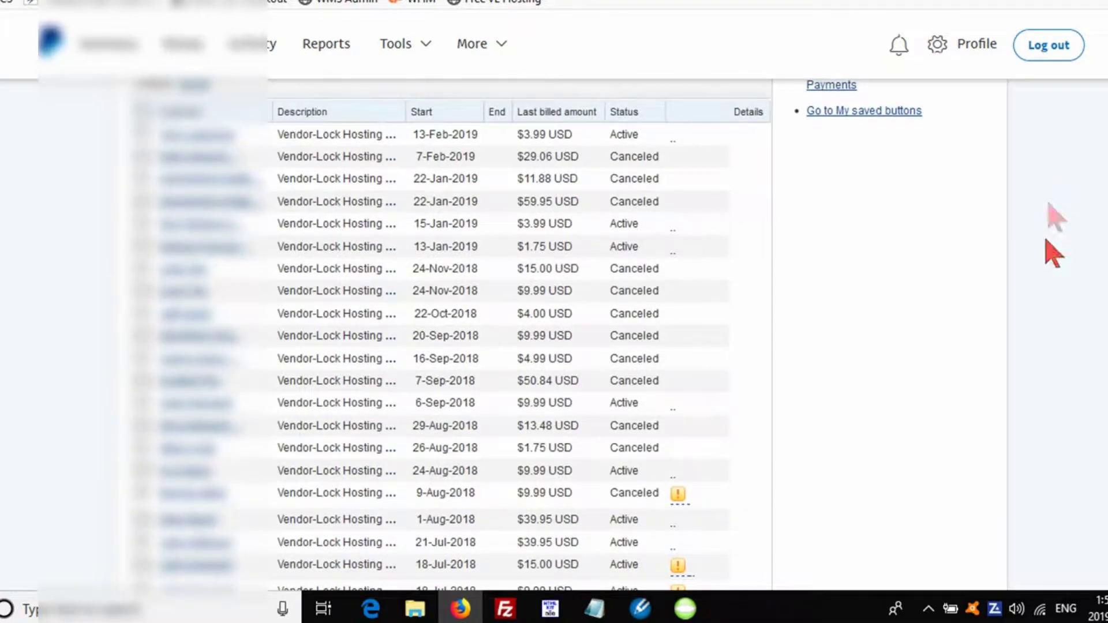
scroll(1052, 297, up, 3)
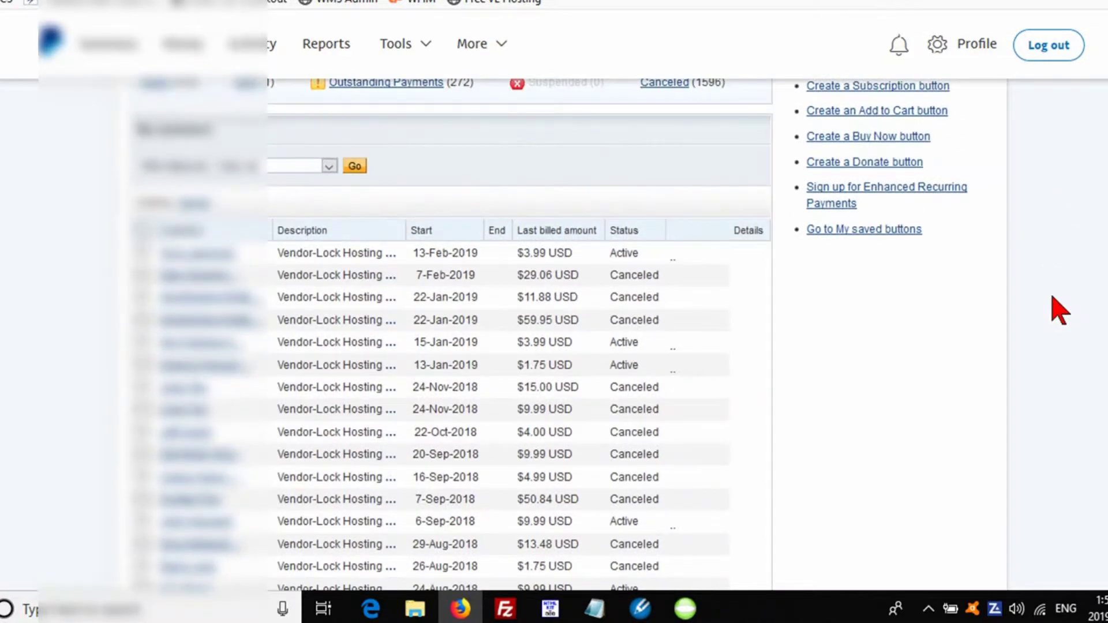
scroll(1059, 311, up, 2)
scroll(1059, 311, down, 3)
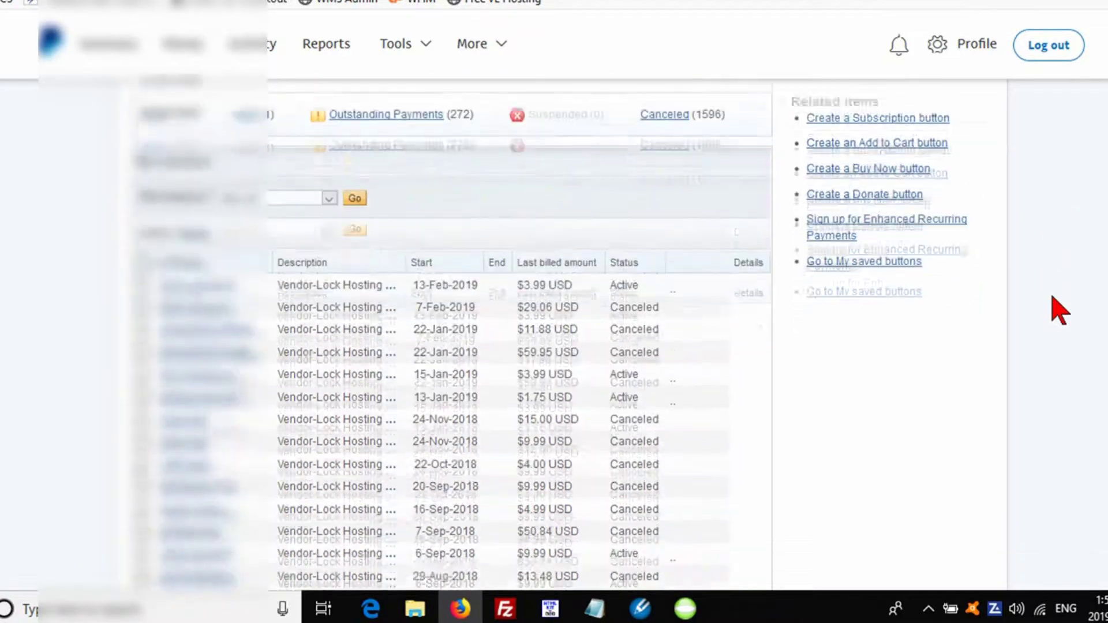
scroll(1059, 311, up, 2)
scroll(1059, 312, down, 3)
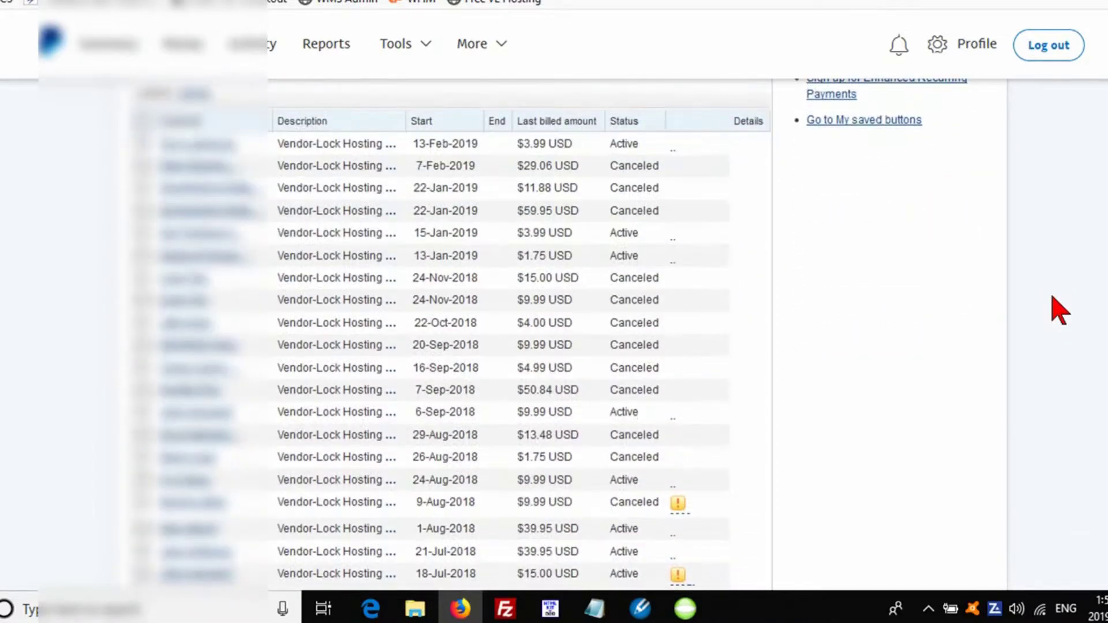
scroll(1059, 312, up, 2)
scroll(1060, 311, up, 1)
scroll(1060, 311, up, 1)
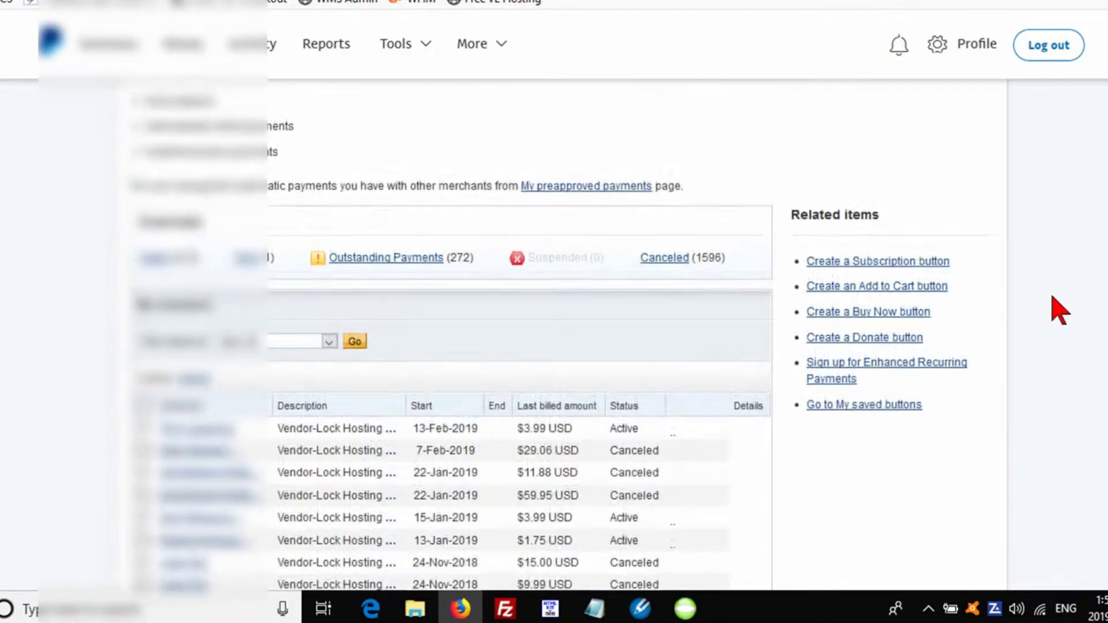
scroll(1060, 311, down, 4)
scroll(1060, 312, down, 2)
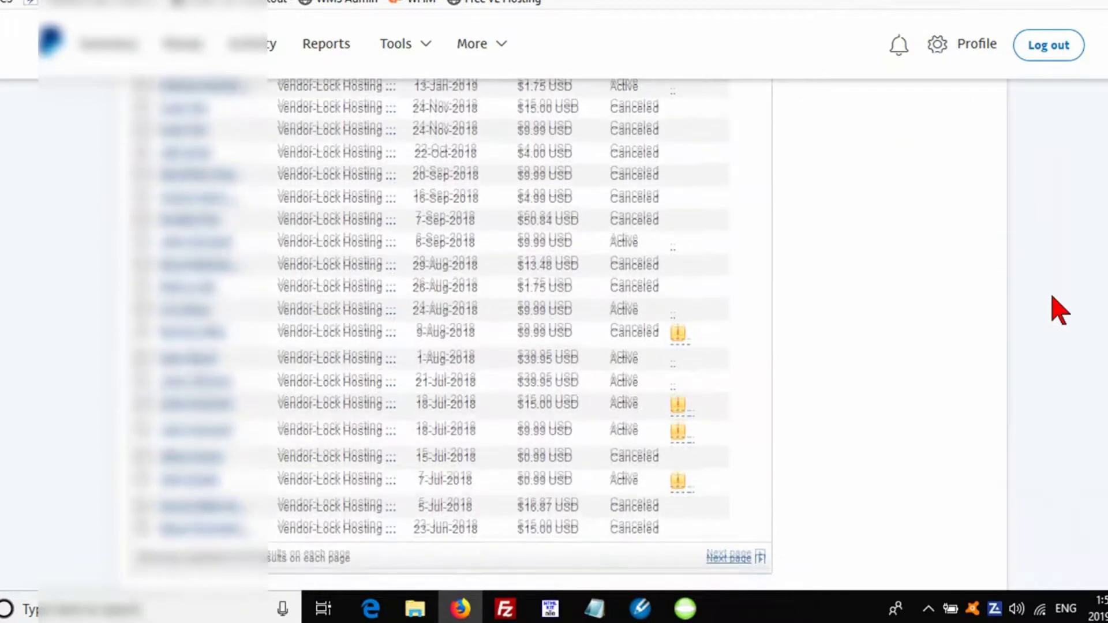
scroll(1061, 312, down, 1)
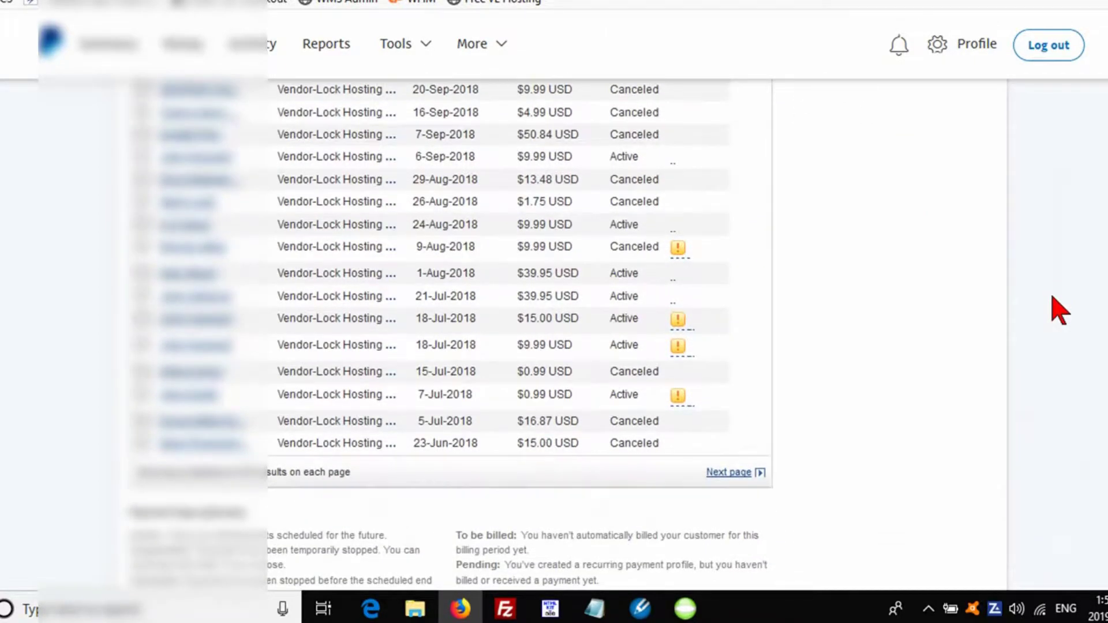
scroll(1060, 312, up, 3)
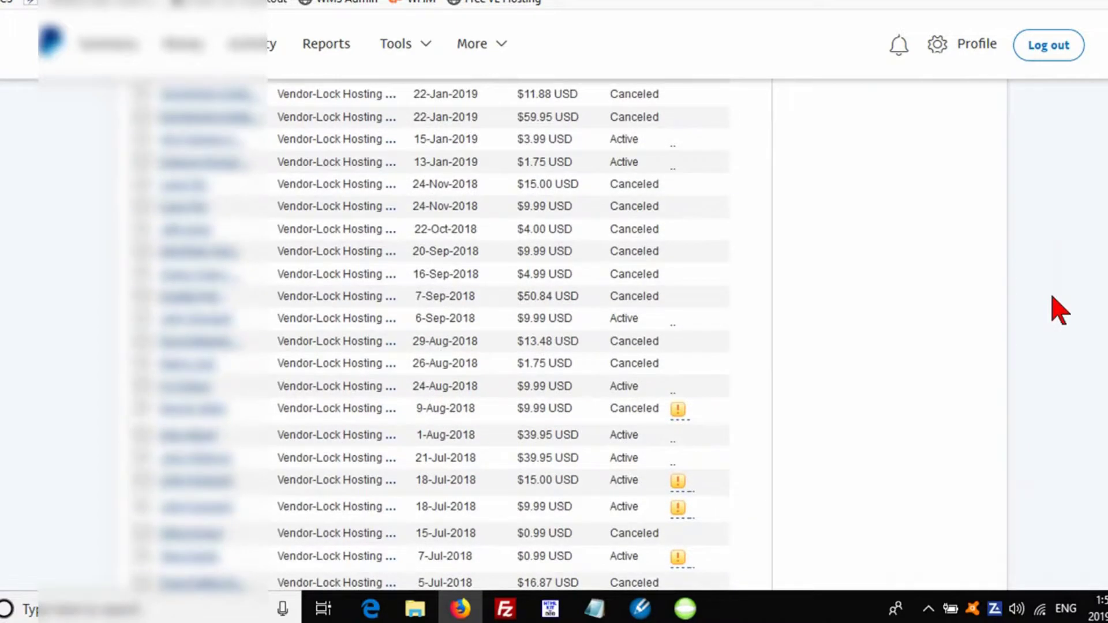
scroll(1056, 307, up, 2)
scroll(1054, 306, down, 3)
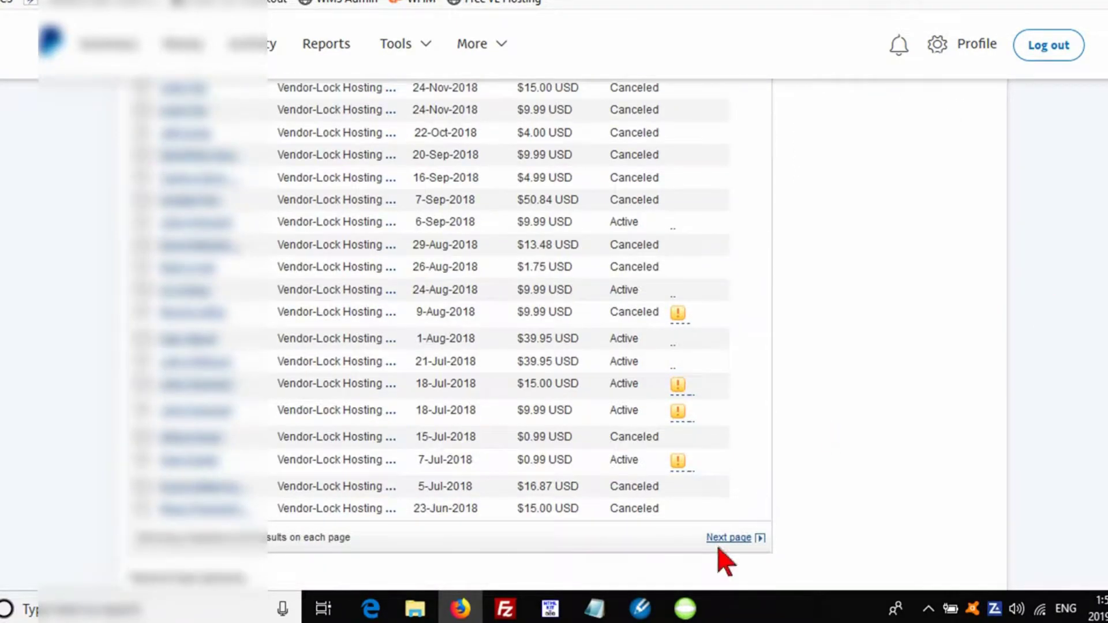
scroll(893, 484, down, 1)
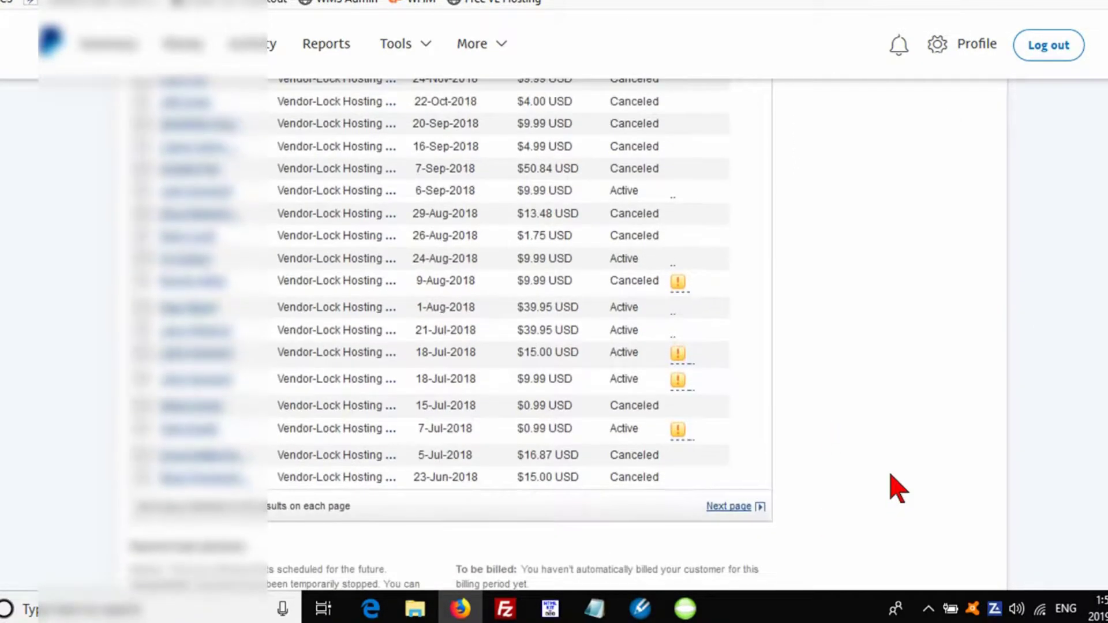
scroll(892, 477, up, 8)
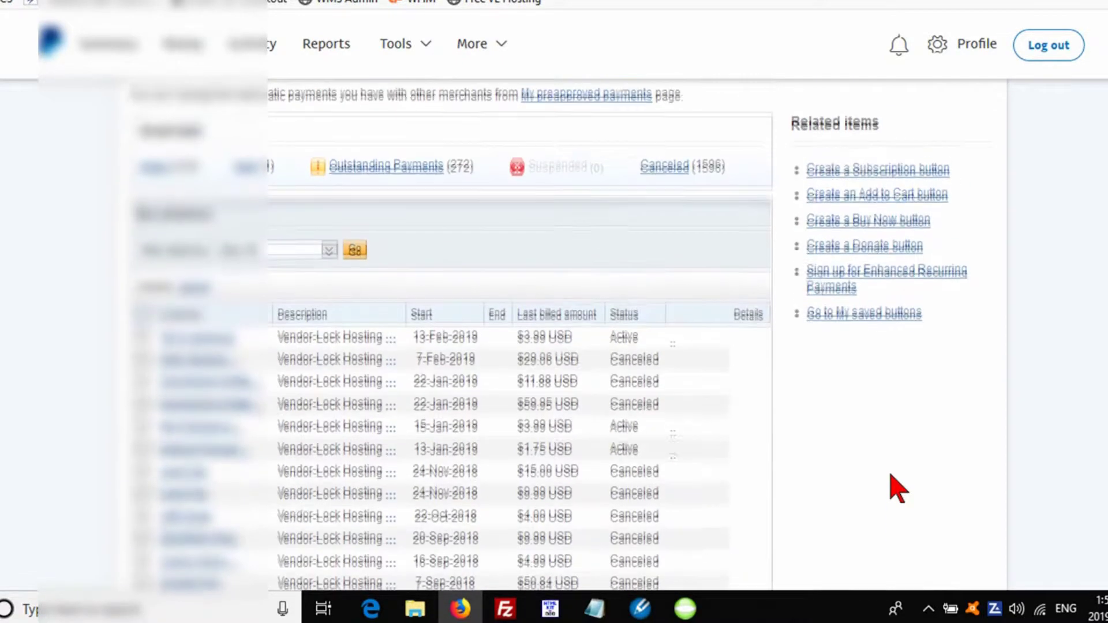
scroll(886, 472, up, 1)
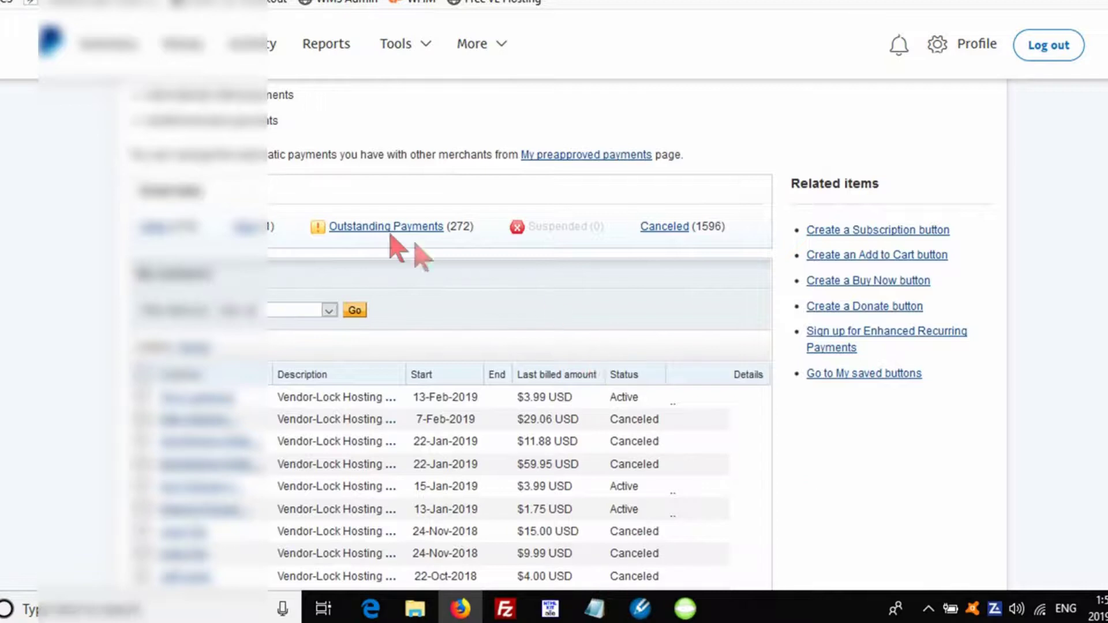
Step: Highlight the Outstanding Payments count of 272, then clear the highlight
mouse_move(360, 230)
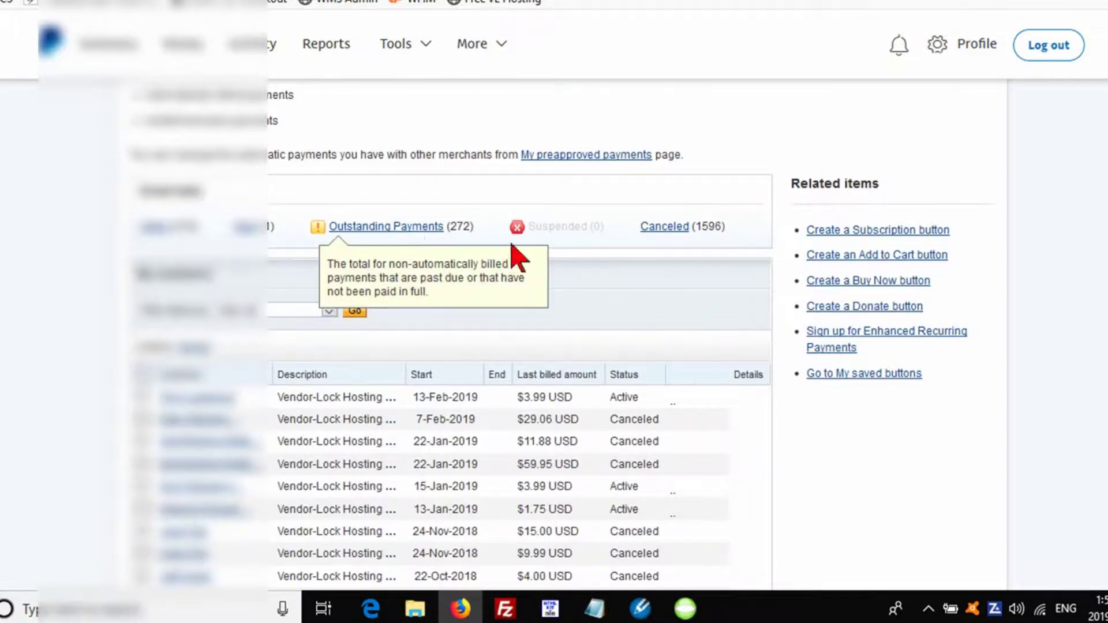
drag(452, 226, 471, 228)
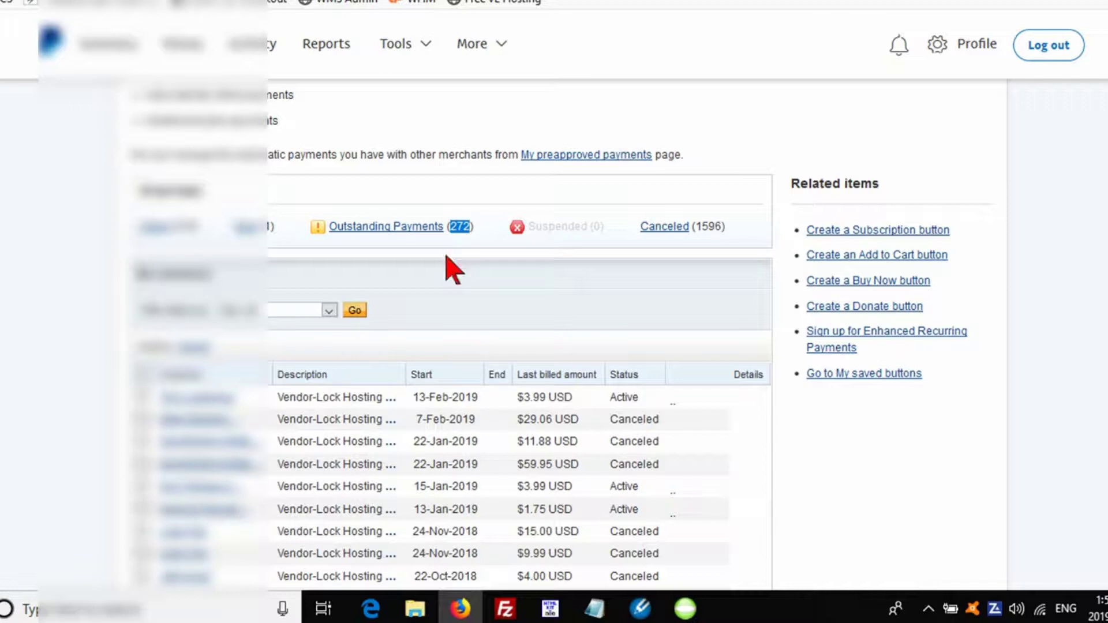
click(439, 288)
mouse_move(394, 231)
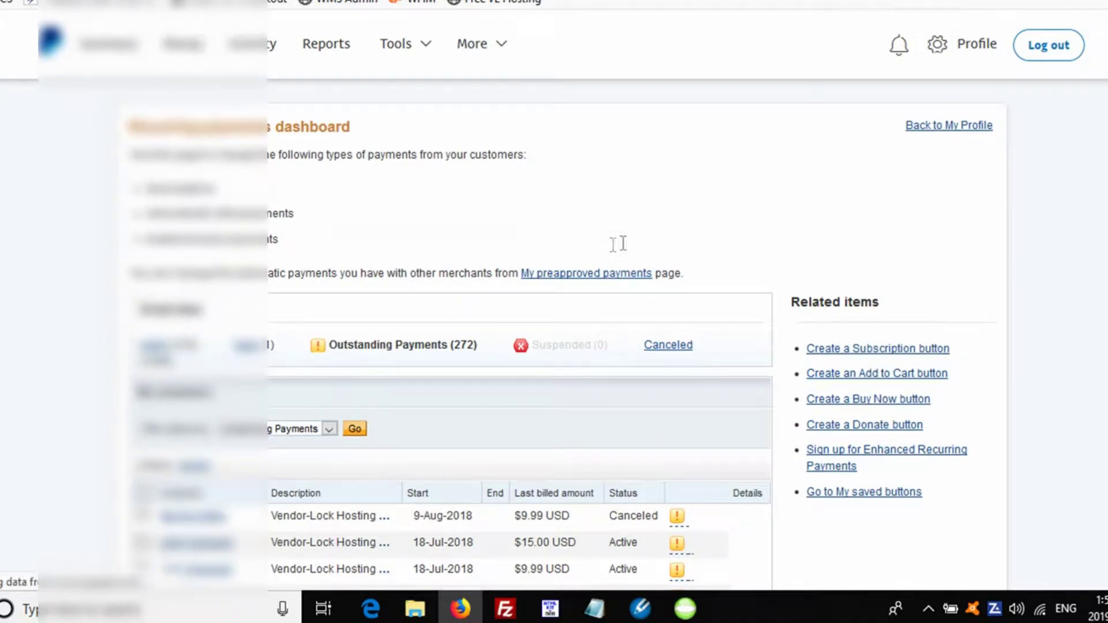
scroll(653, 306, down, 3)
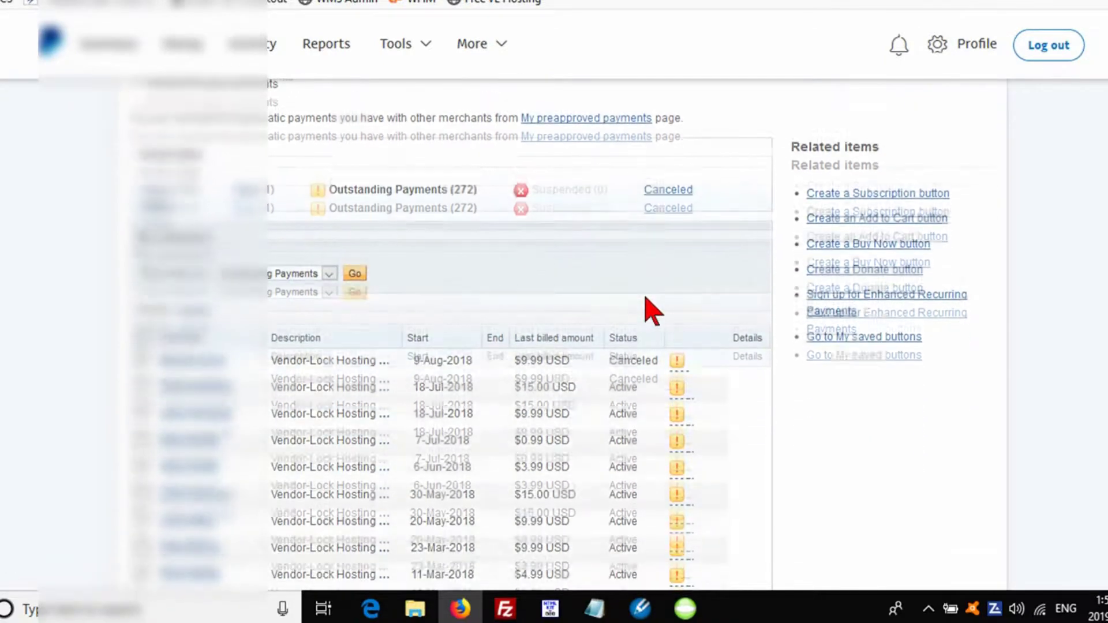
scroll(652, 312, down, 3)
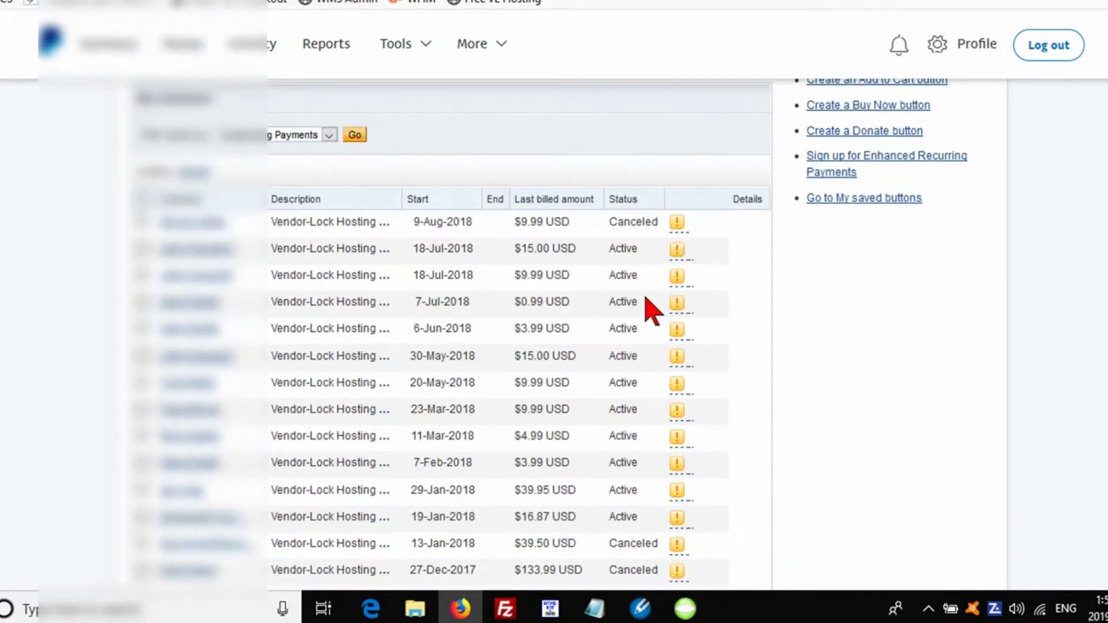
scroll(652, 328, down, 3)
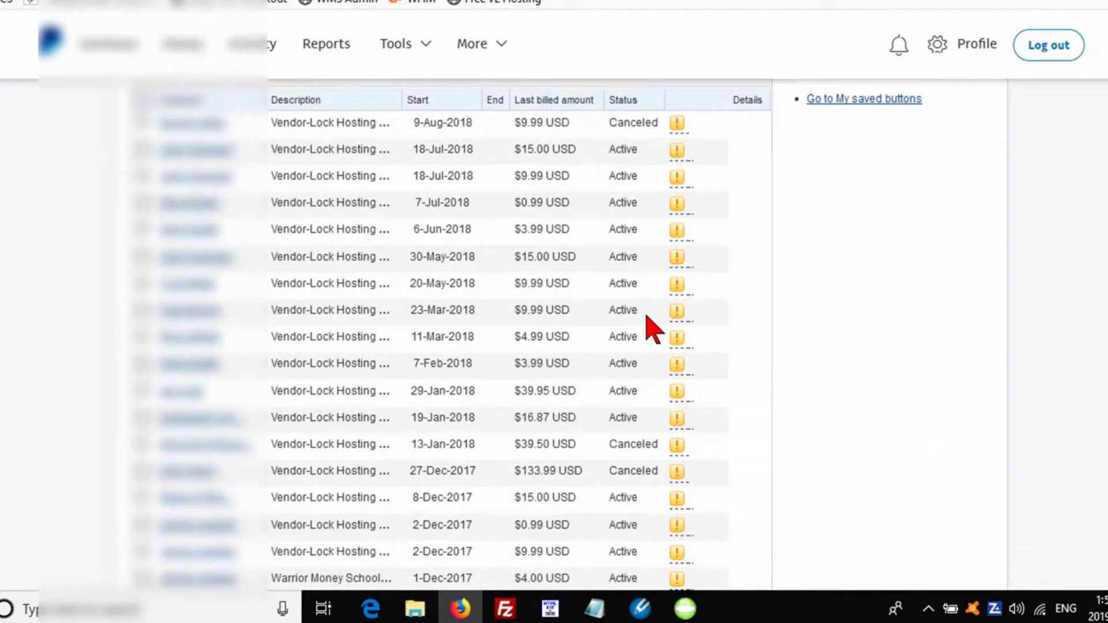
scroll(647, 317, up, 2)
scroll(647, 316, down, 1)
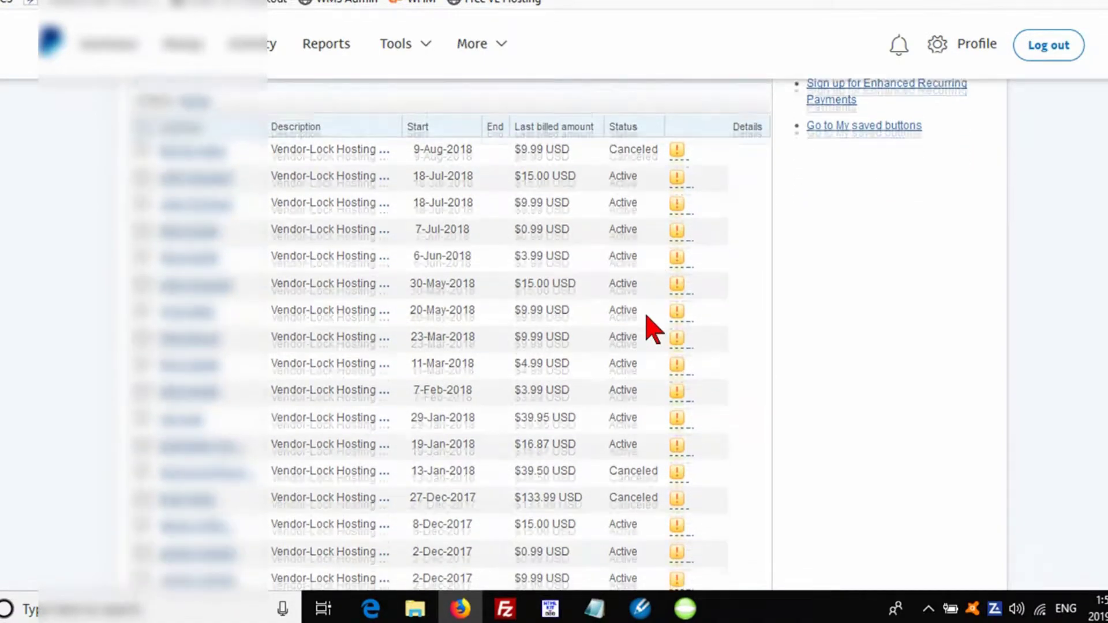
scroll(647, 317, down, 2)
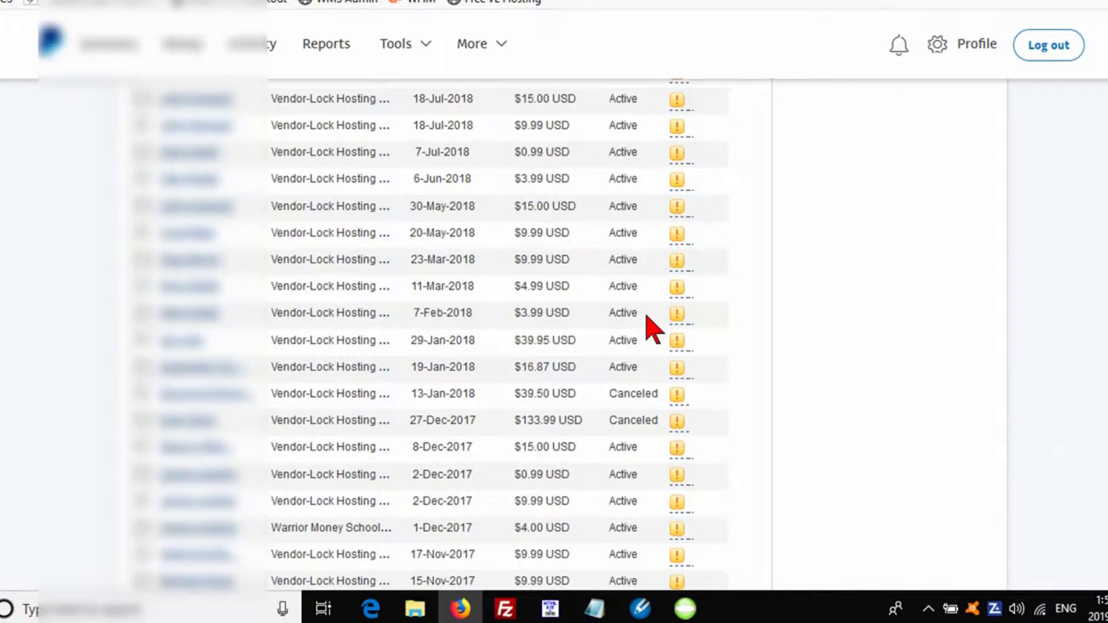
scroll(654, 329, down, 1)
scroll(654, 329, up, 4)
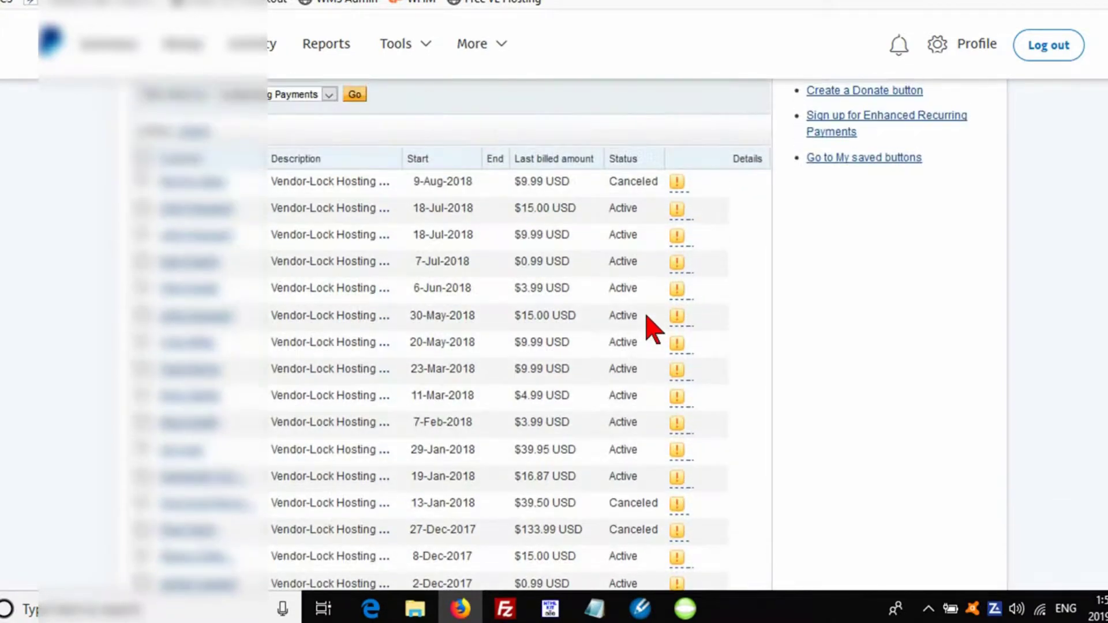
scroll(651, 303, up, 2)
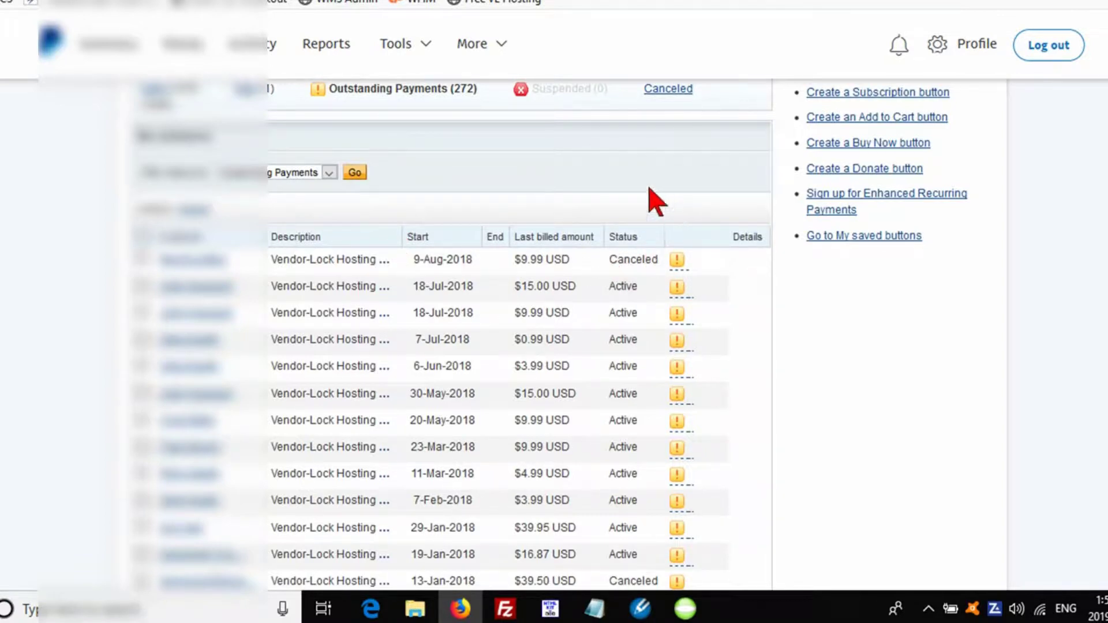
scroll(649, 193, down, 1)
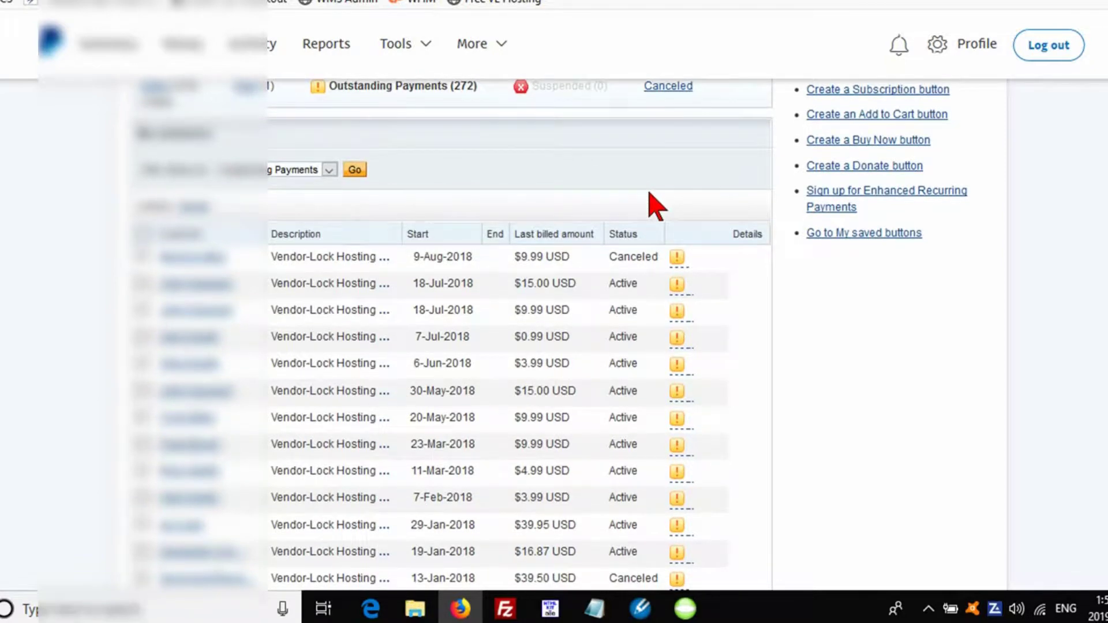
scroll(655, 205, down, 2)
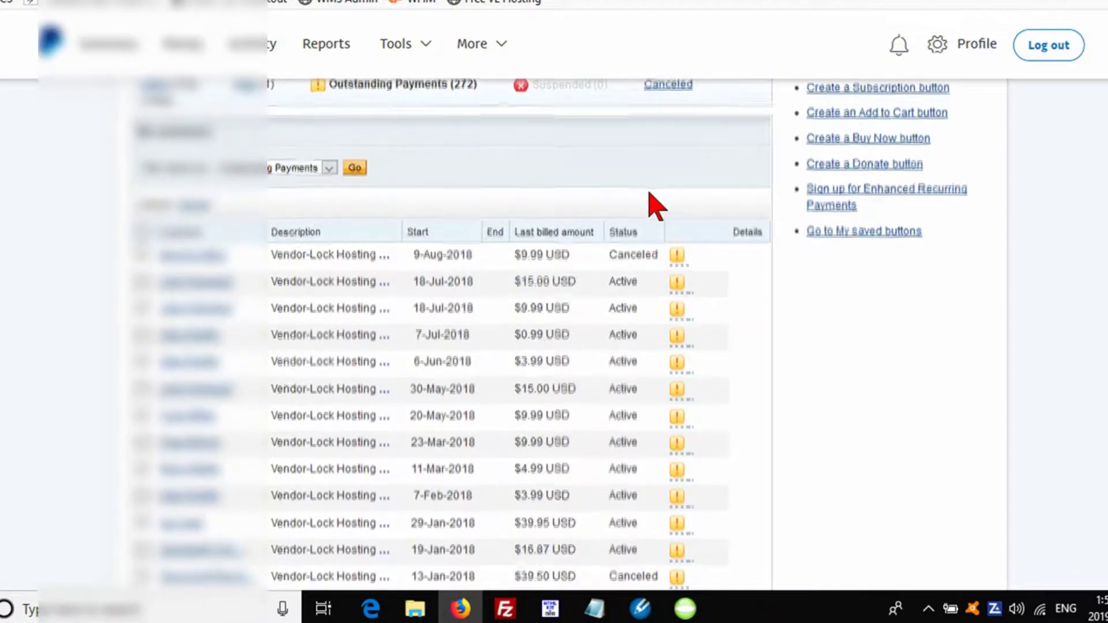
scroll(651, 196, down, 2)
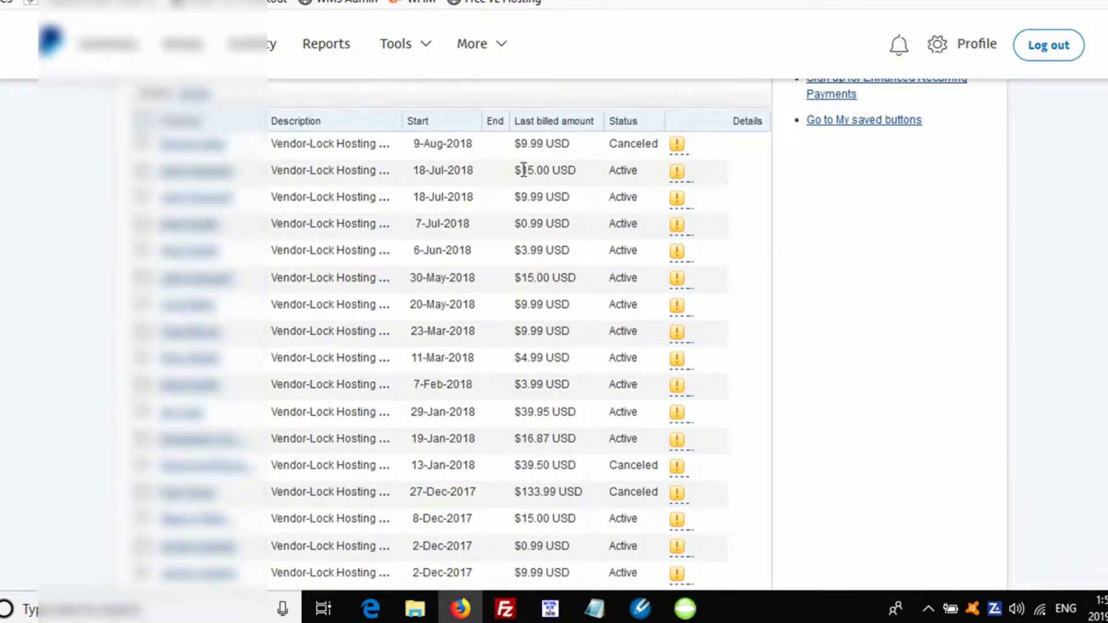
mouse_move(677, 157)
scroll(558, 256, up, 2)
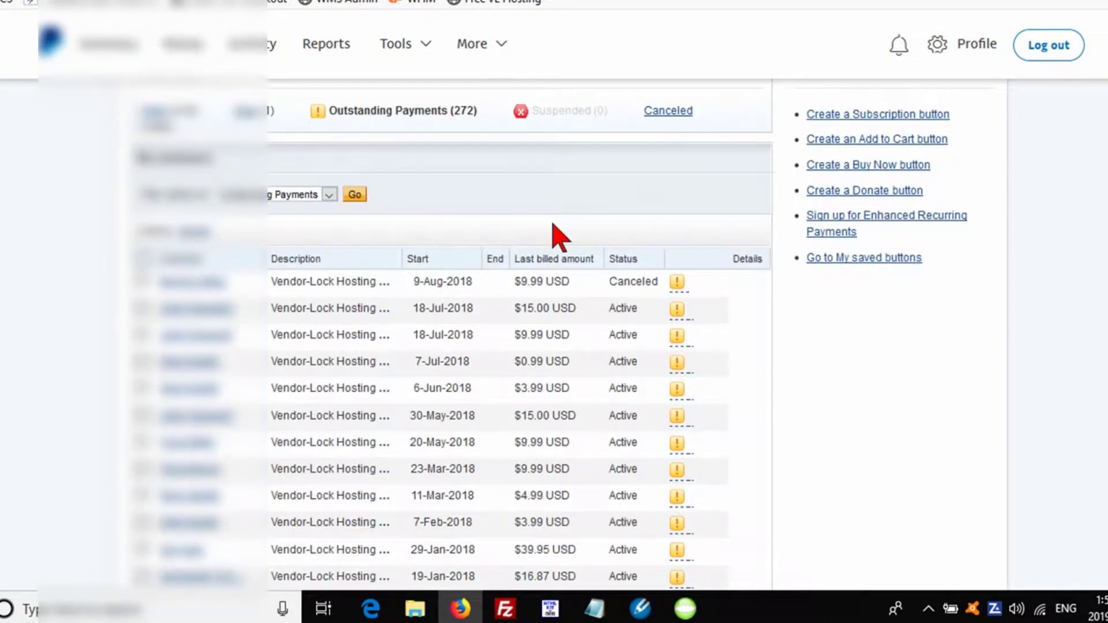
scroll(557, 230, down, 1)
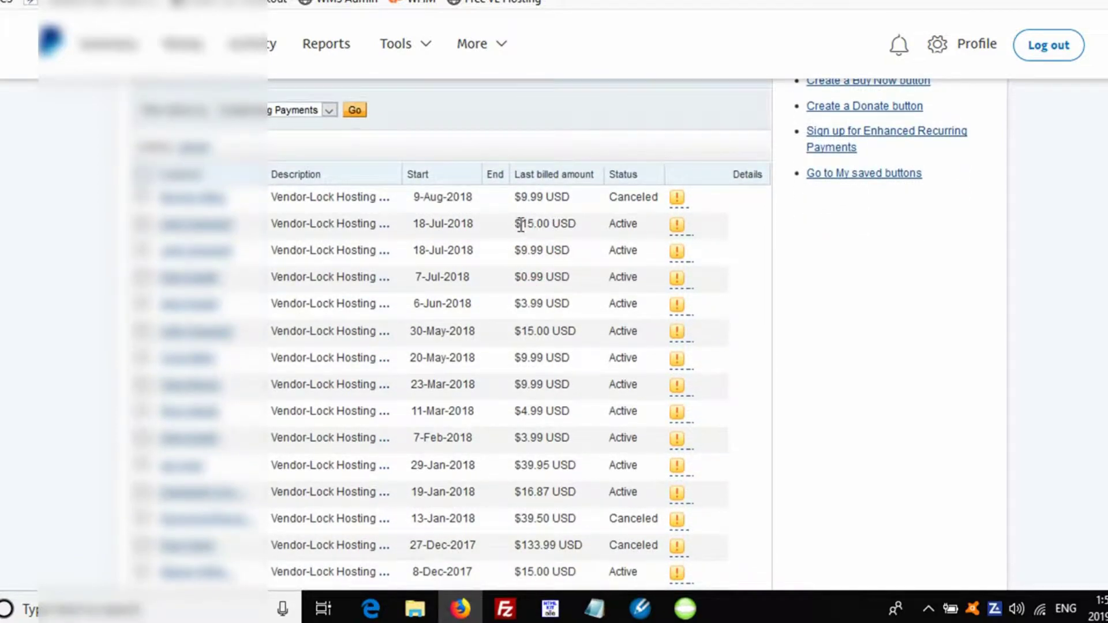
drag(513, 226, 580, 231)
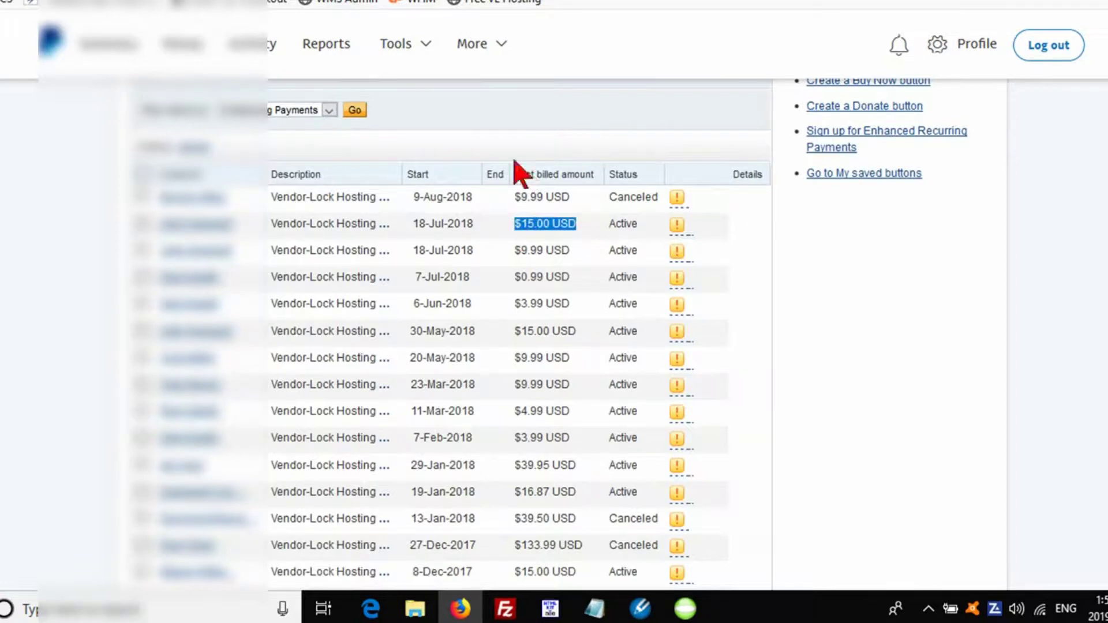
click(564, 218)
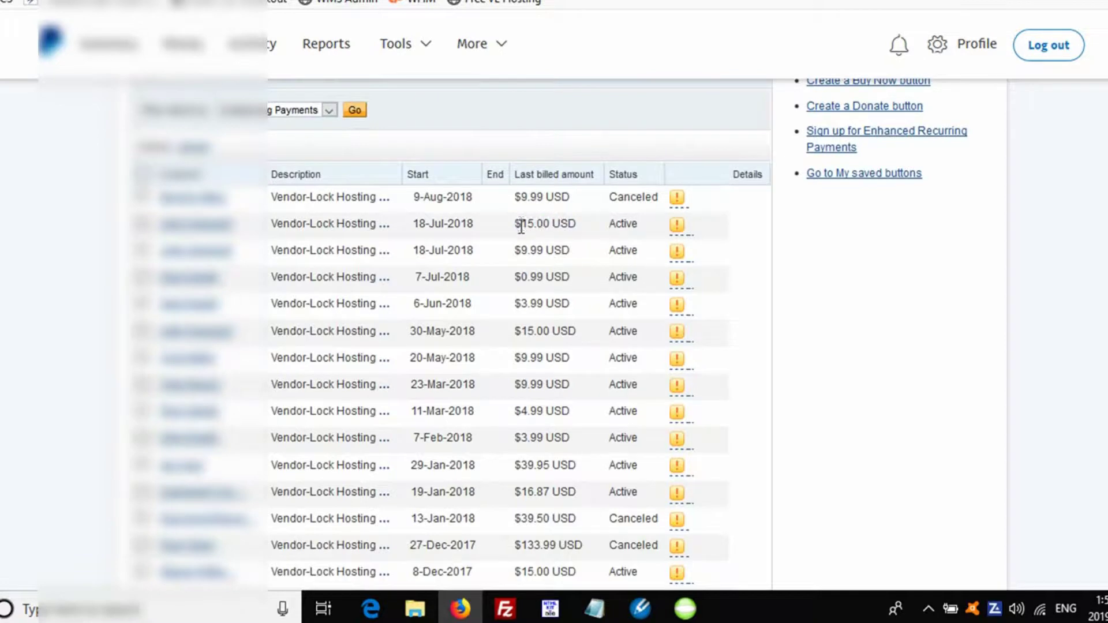
mouse_move(196, 228)
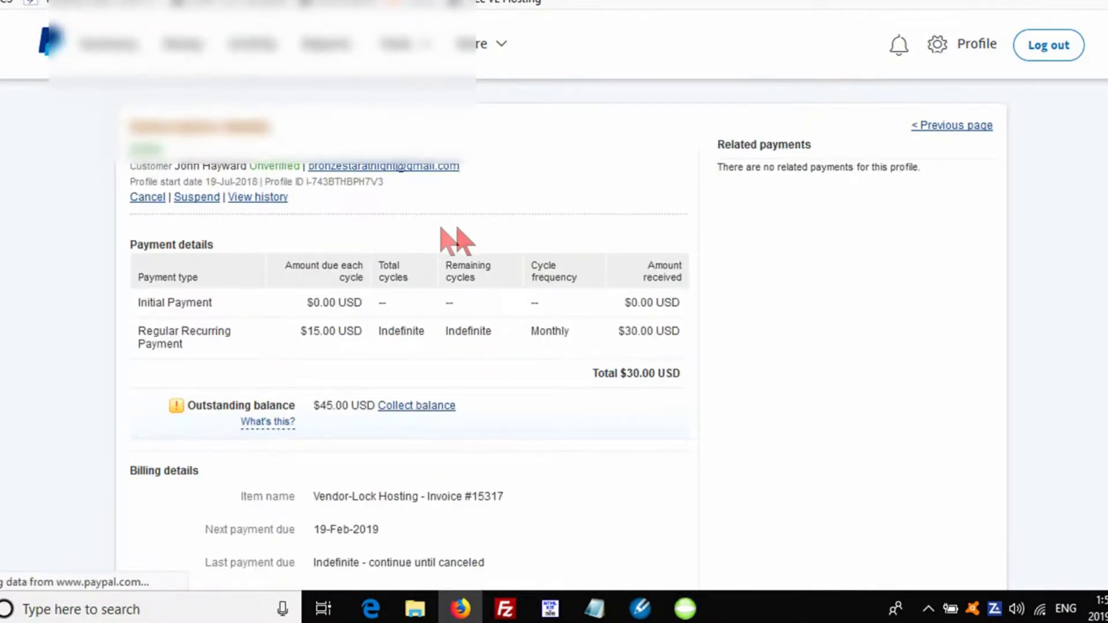
Step: Scroll the $15.00 monthly subscription's details page down to its Billing details
scroll(803, 284, down, 2)
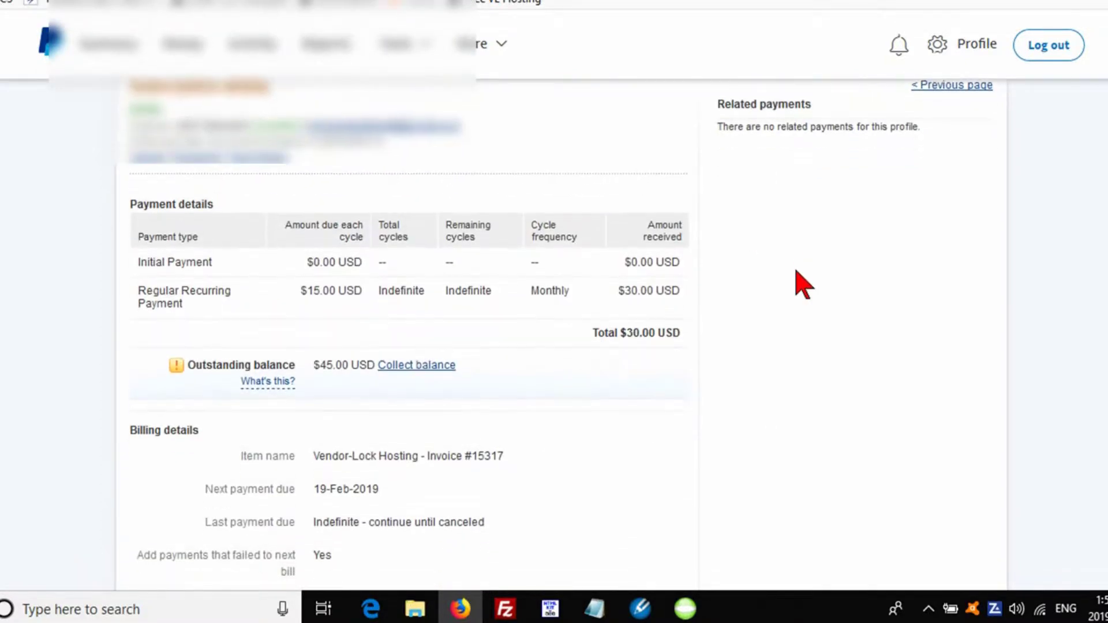
scroll(804, 284, up, 3)
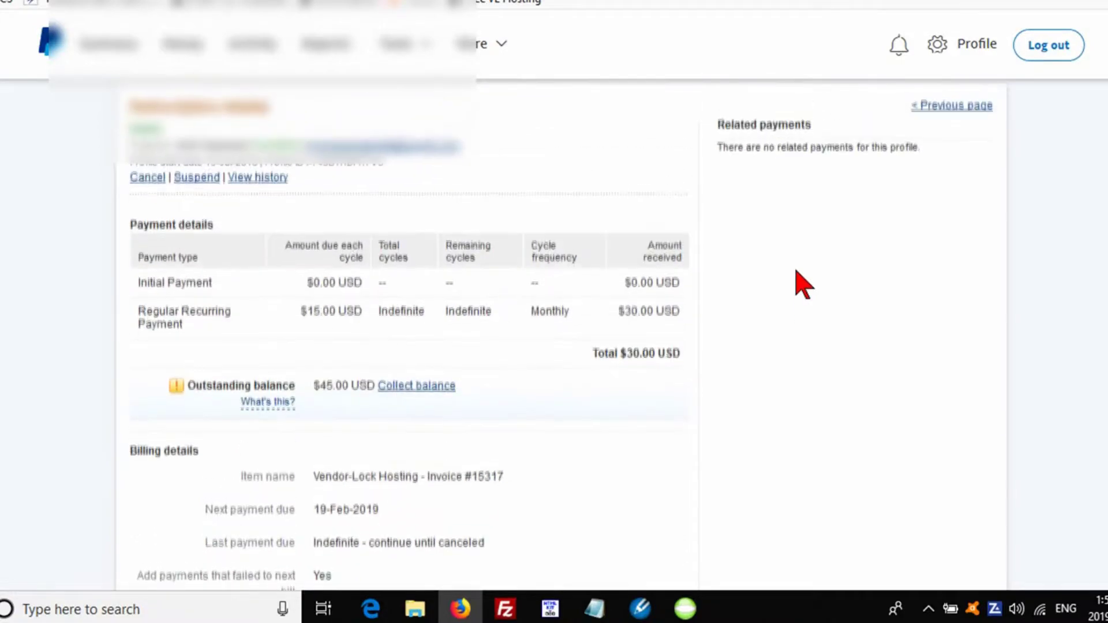
scroll(804, 284, down, 2)
scroll(804, 284, down, 5)
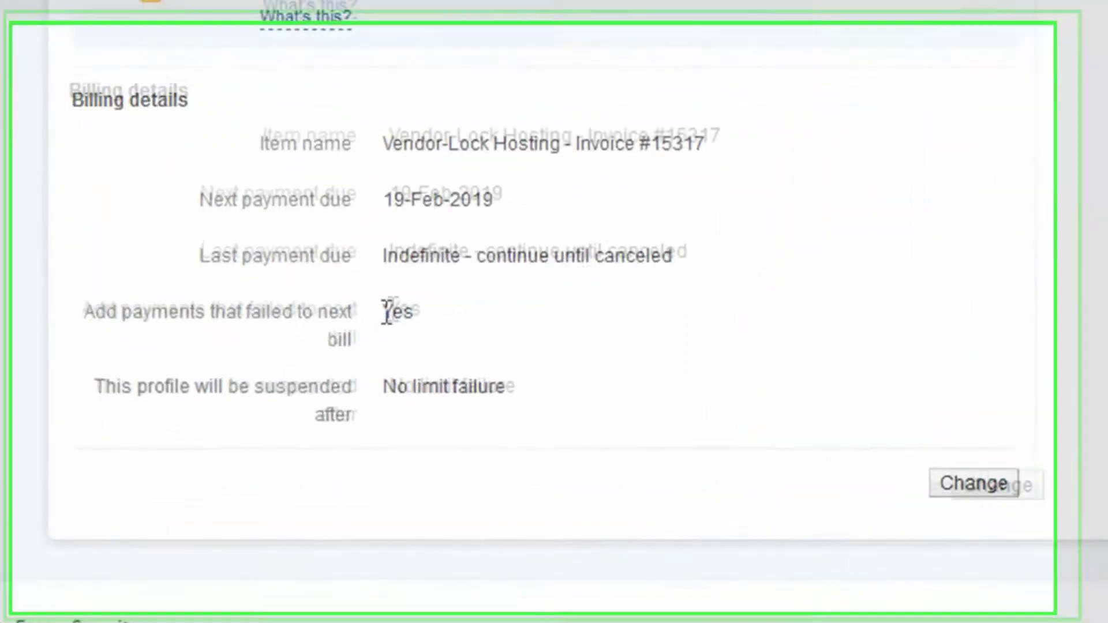
double_click(326, 354)
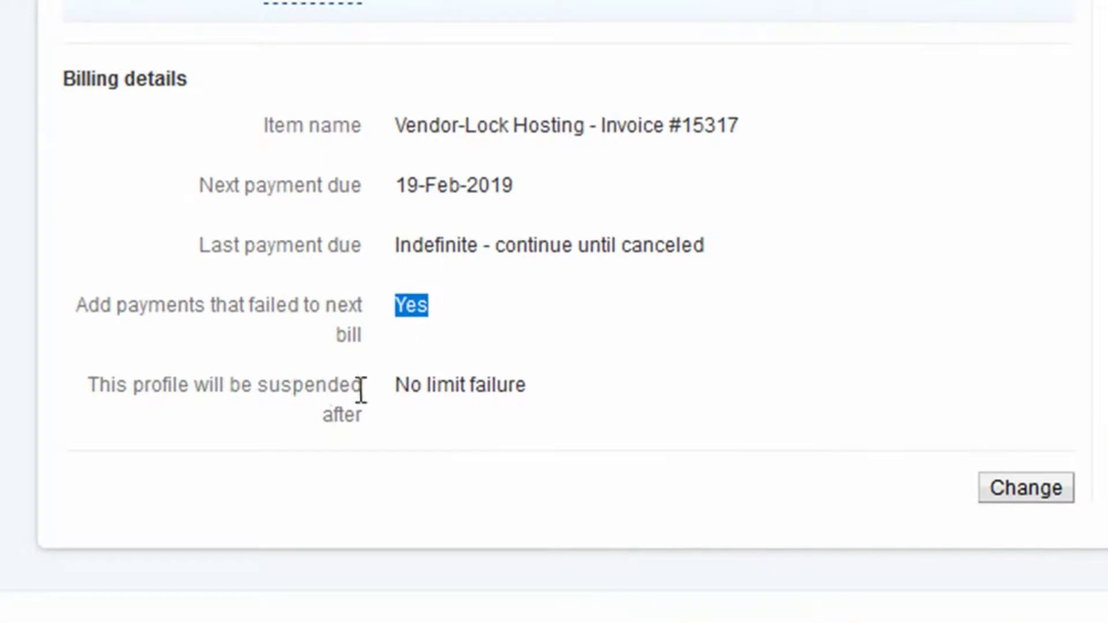
drag(396, 385, 564, 386)
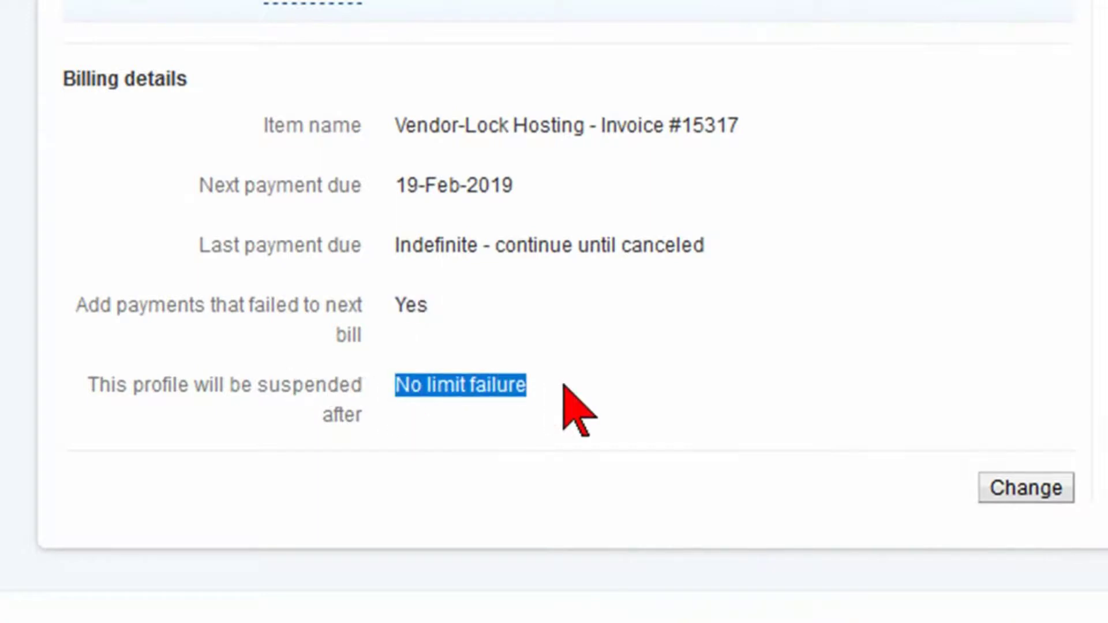
click(673, 382)
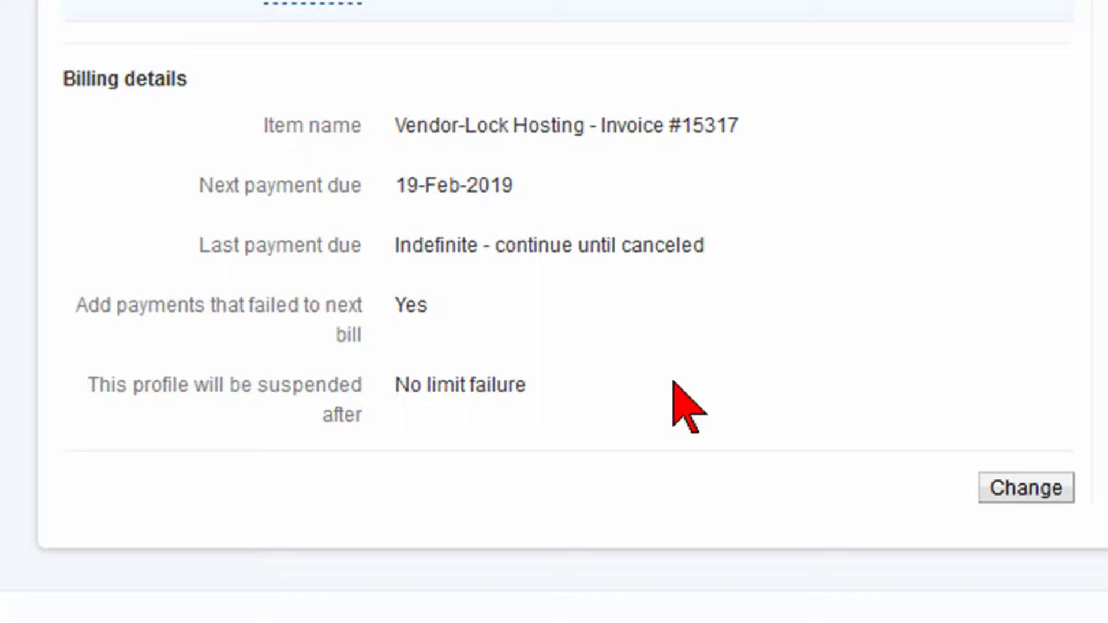
scroll(687, 407, up, 1)
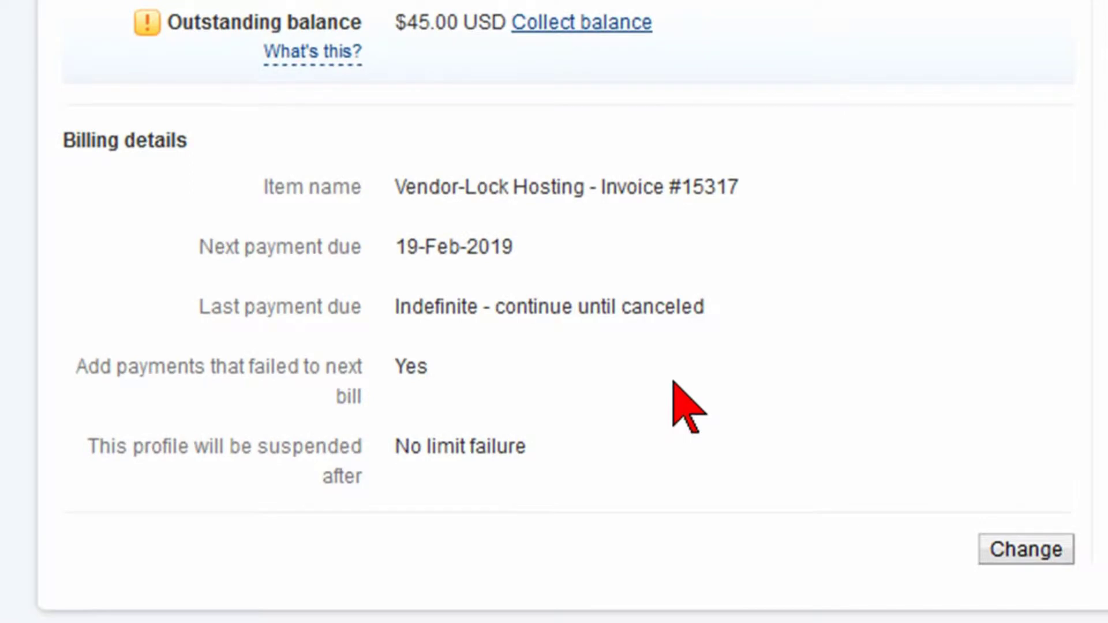
scroll(687, 407, down, 1)
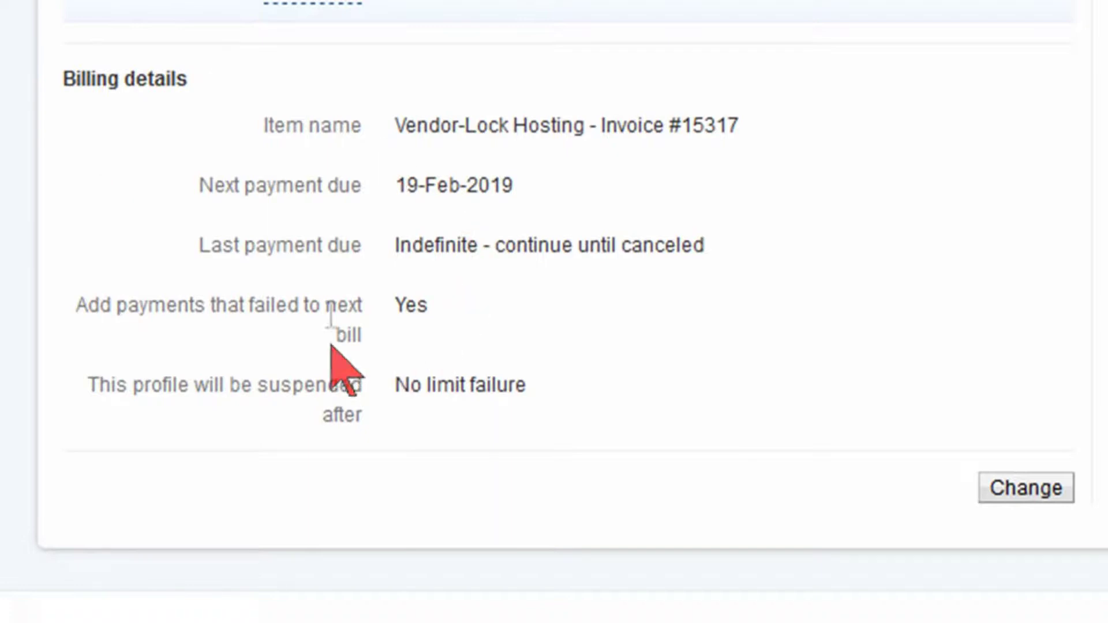
drag(435, 300, 402, 301)
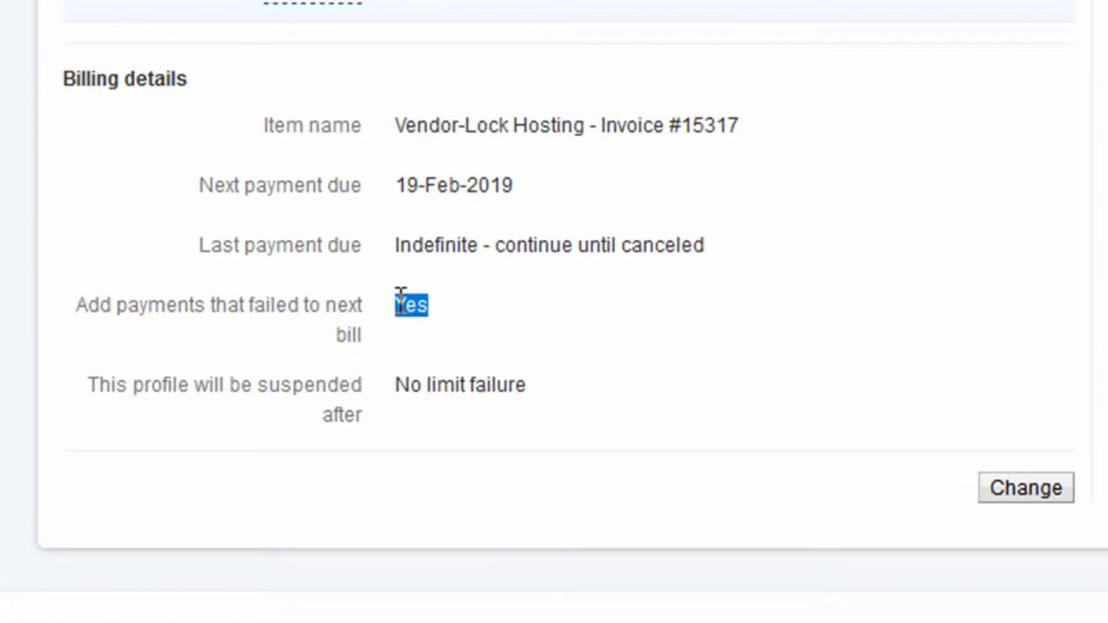
click(446, 307)
mouse_move(527, 386)
mouse_down()
mouse_move(404, 396)
mouse_move(529, 386)
mouse_up()
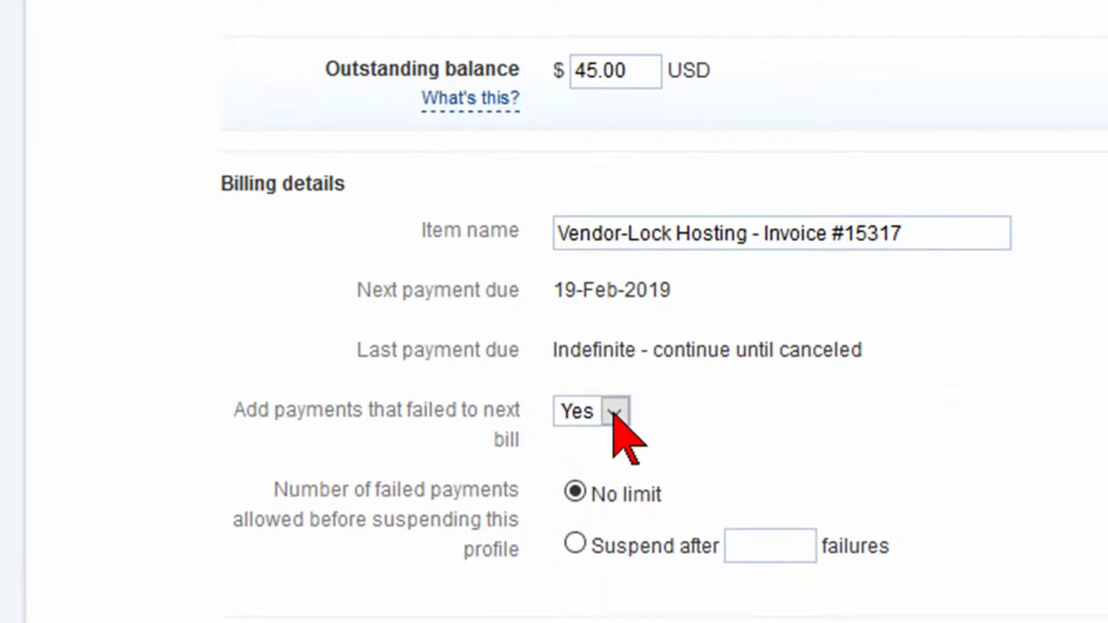
Step: Keep 'Add payments that failed to next bill' set to Yes
click(614, 412)
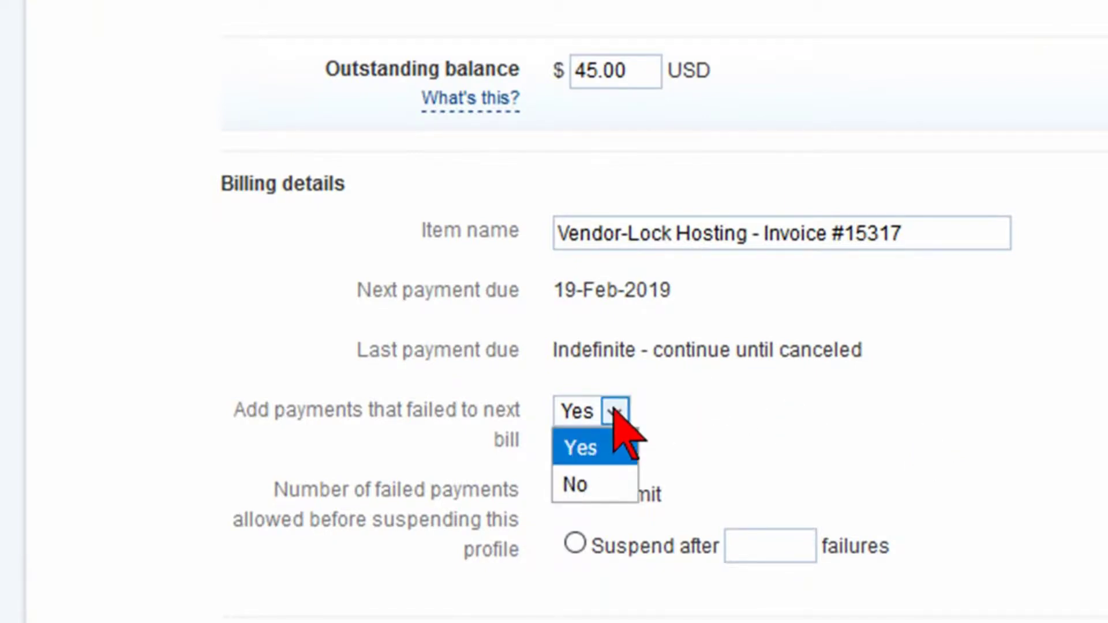
click(614, 412)
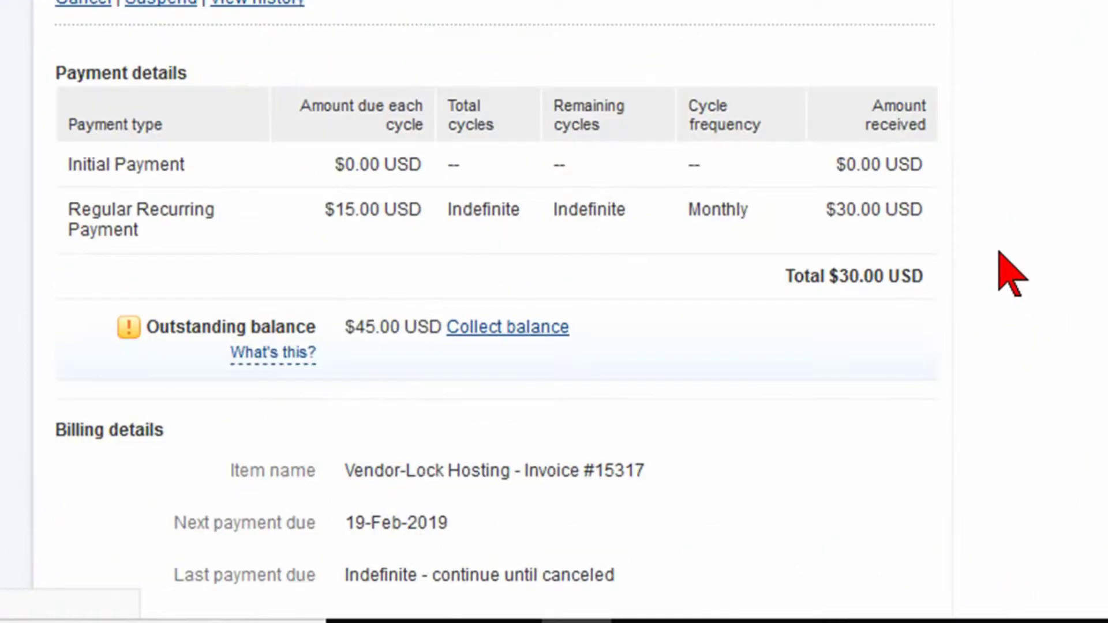
scroll(1007, 267, down, 1)
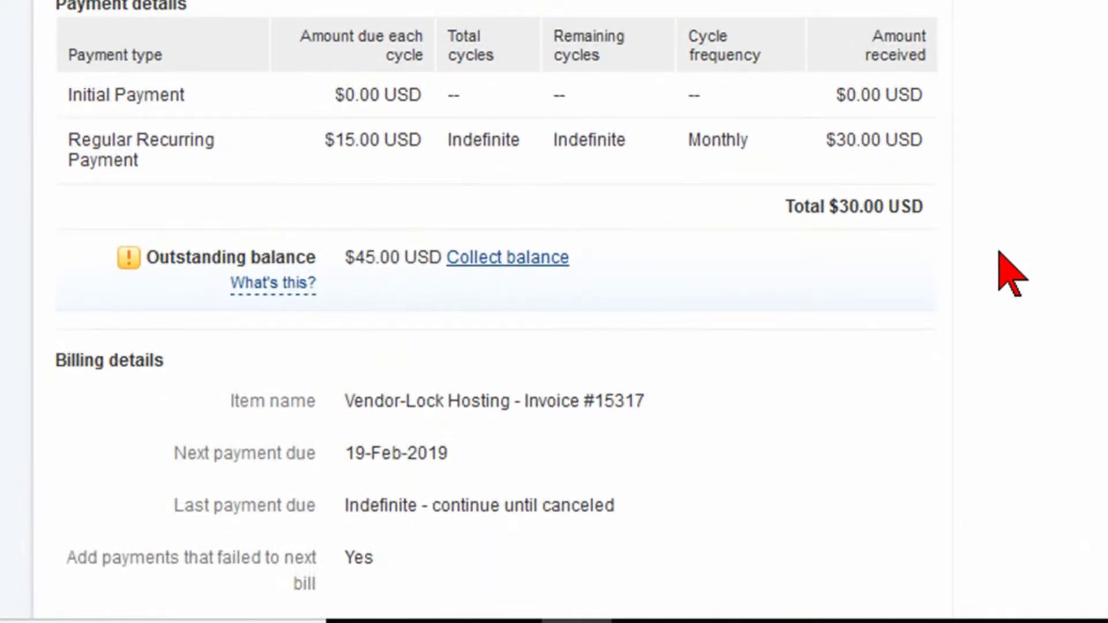
scroll(1012, 273, up, 1)
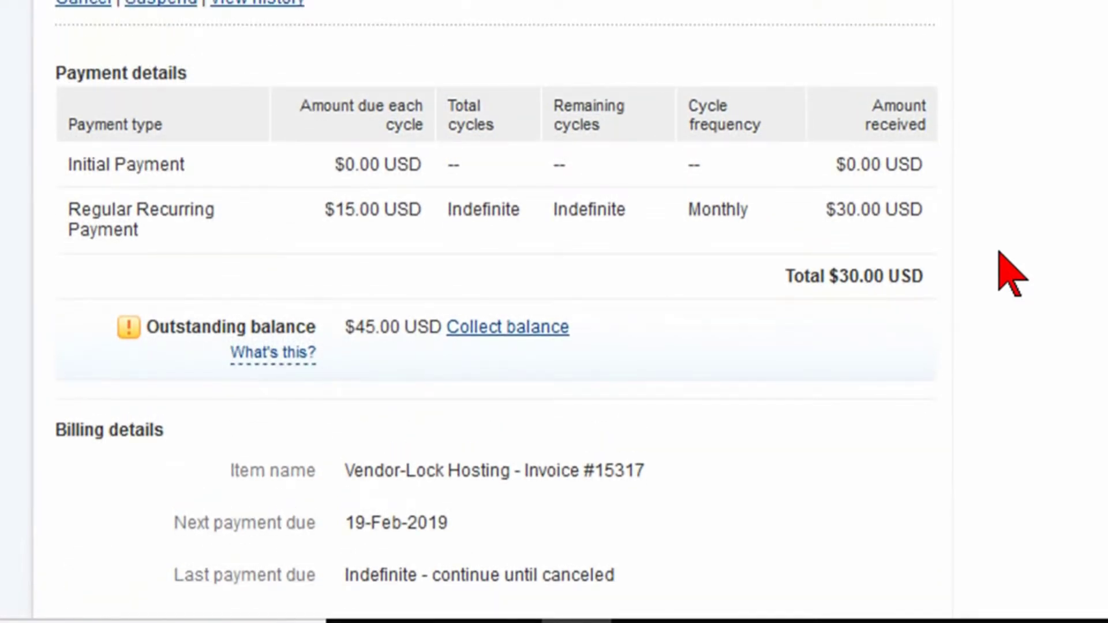
scroll(1011, 273, down, 5)
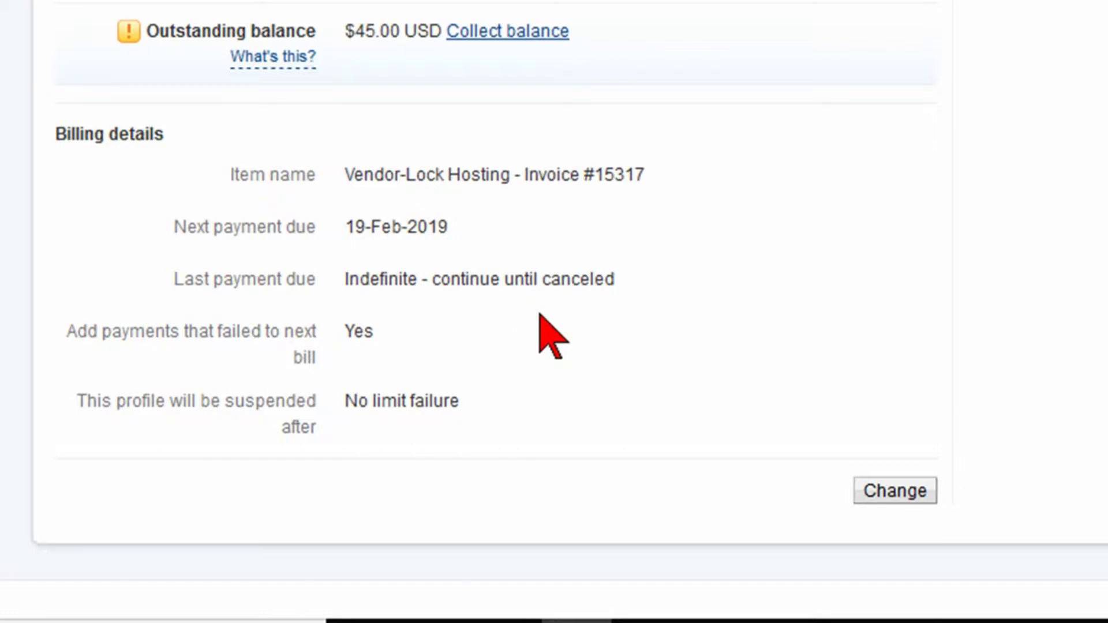
scroll(540, 315, up, 5)
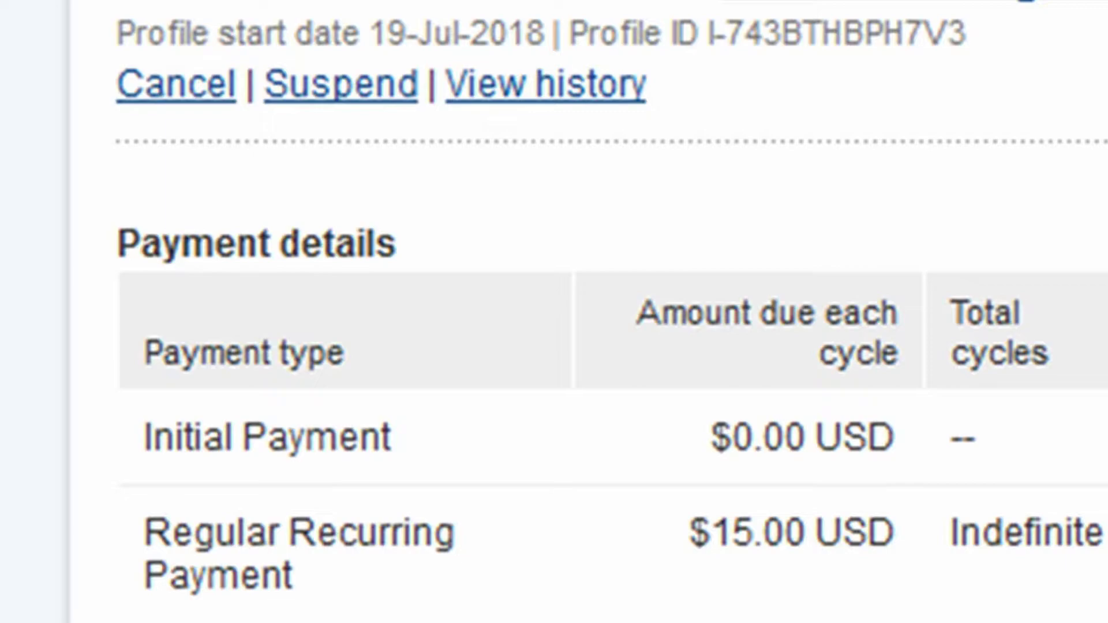
scroll(611, 312, down, 1)
scroll(612, 311, up, 1)
scroll(611, 311, down, 5)
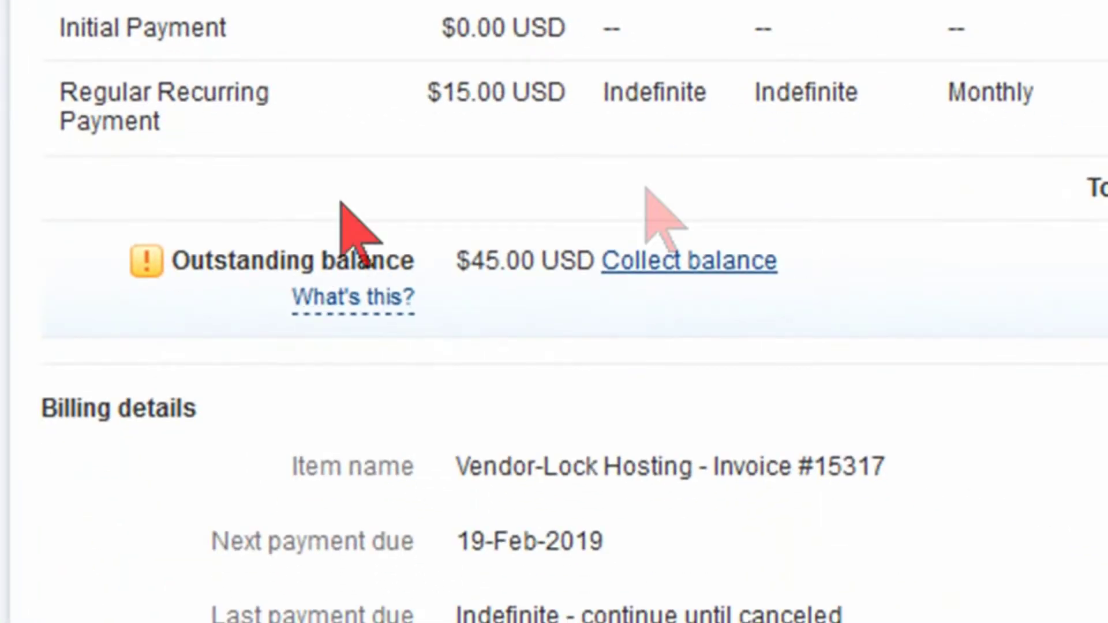
mouse_move(707, 569)
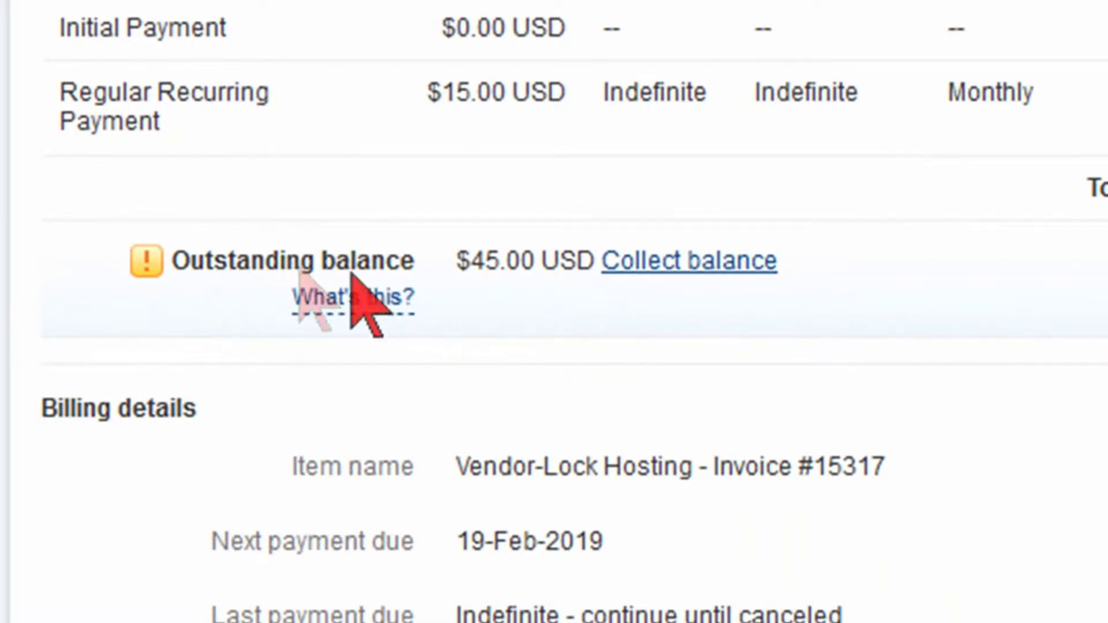
mouse_move(454, 261)
mouse_down()
mouse_move(544, 274)
mouse_move(470, 252)
mouse_up()
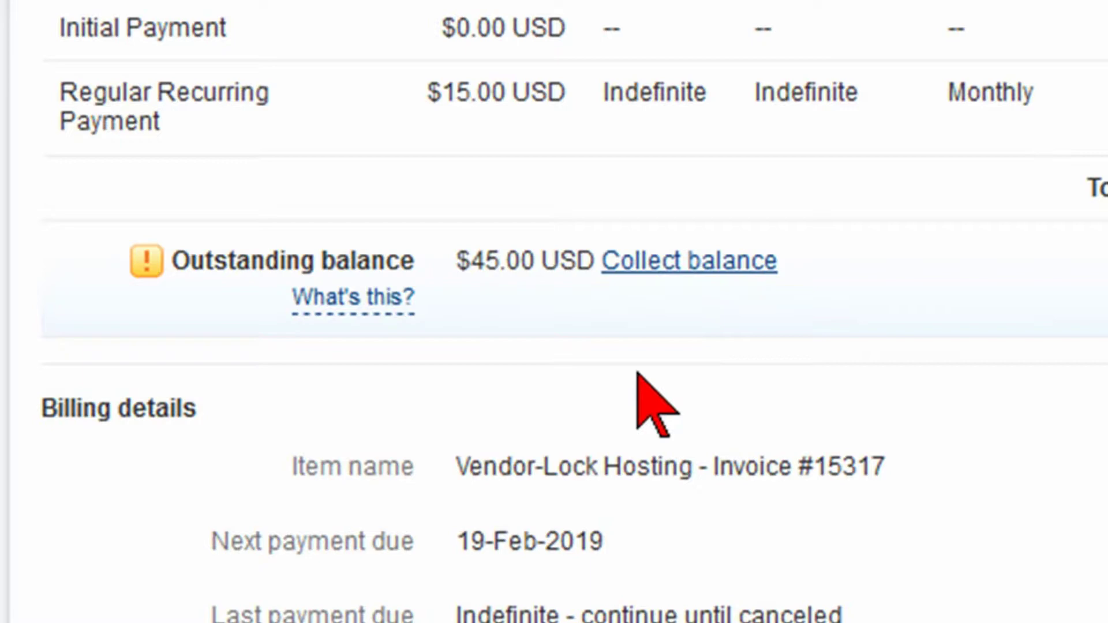
Step: Request collection of the $45.00 outstanding balance and confirm it
click(682, 264)
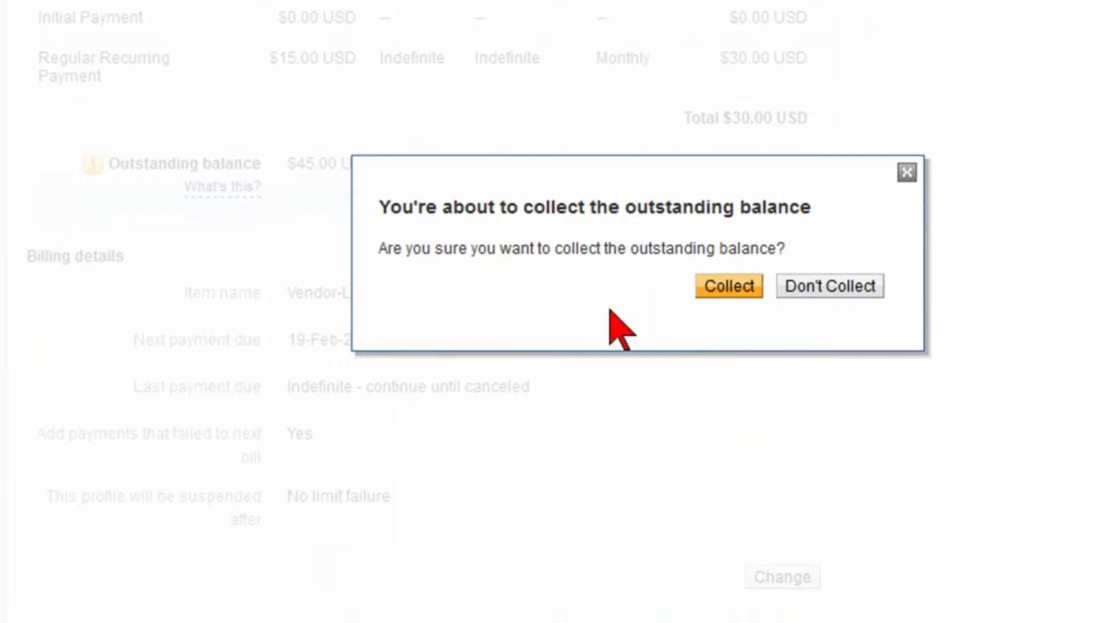
click(729, 287)
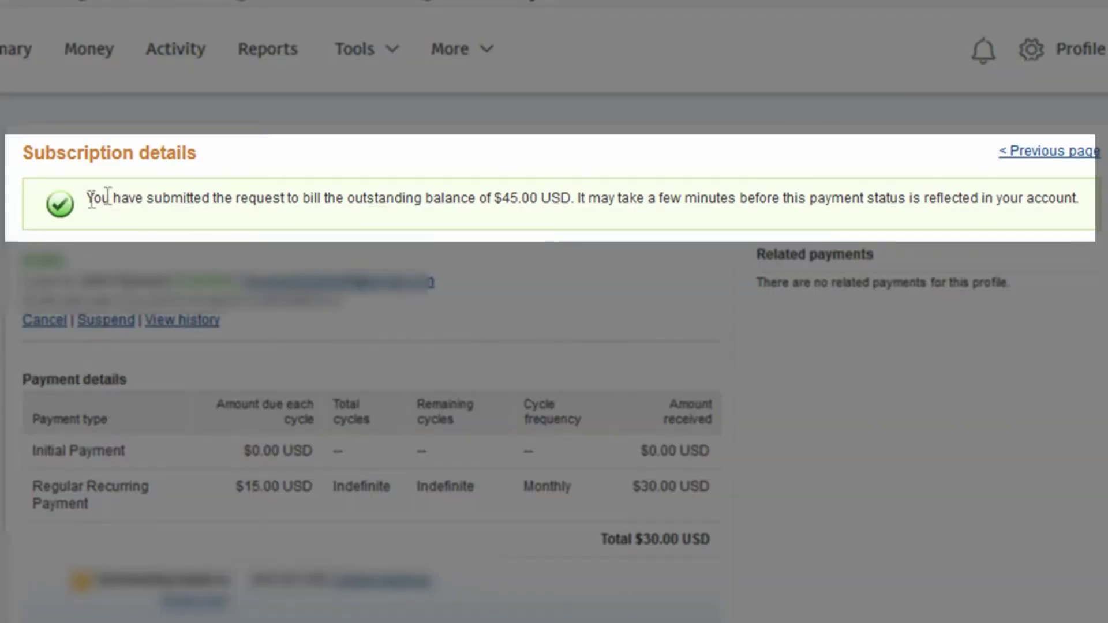
drag(91, 198, 1095, 214)
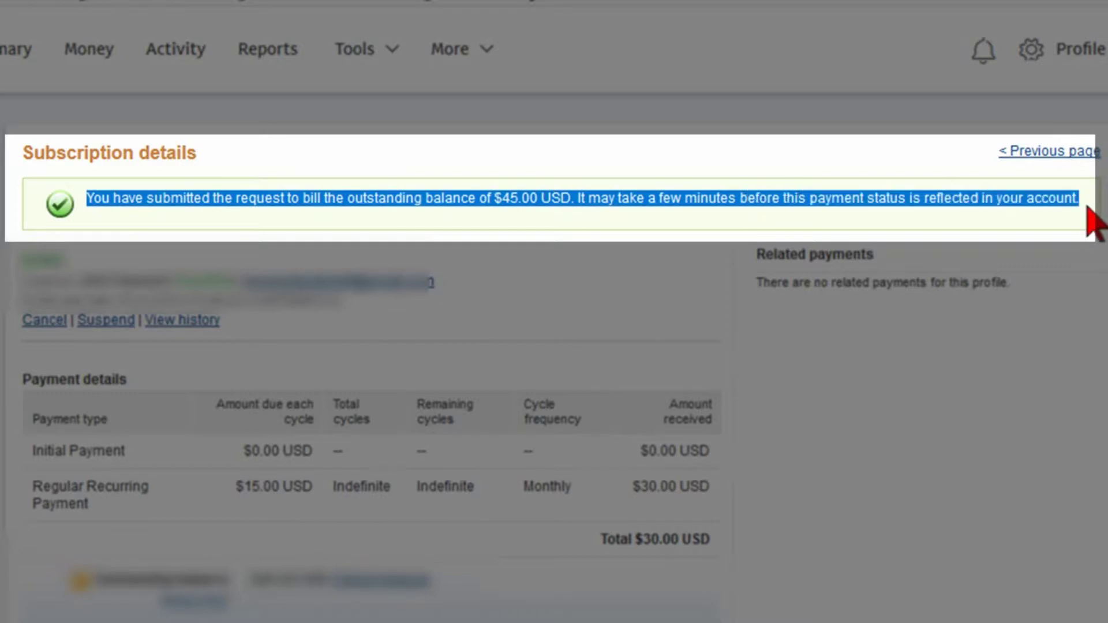
click(1080, 286)
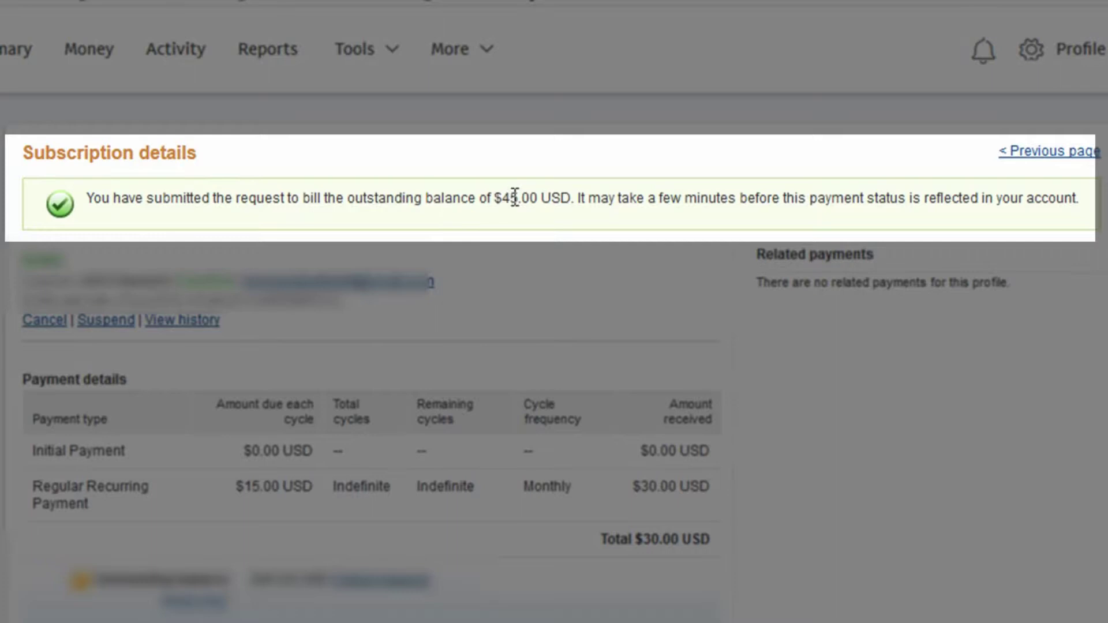
drag(502, 198, 530, 195)
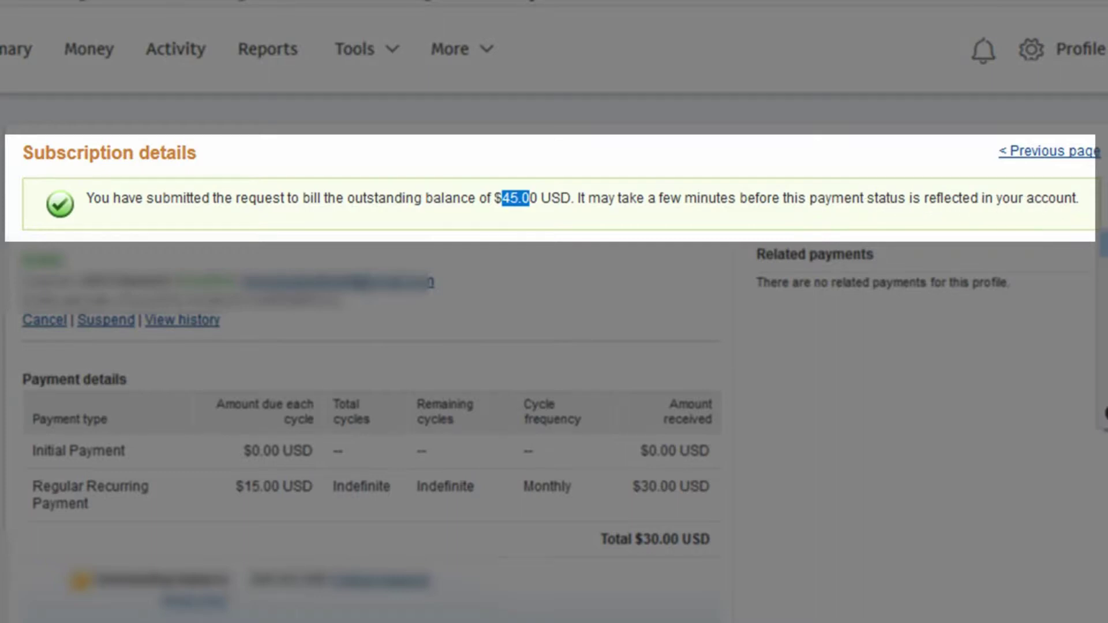
click(1106, 412)
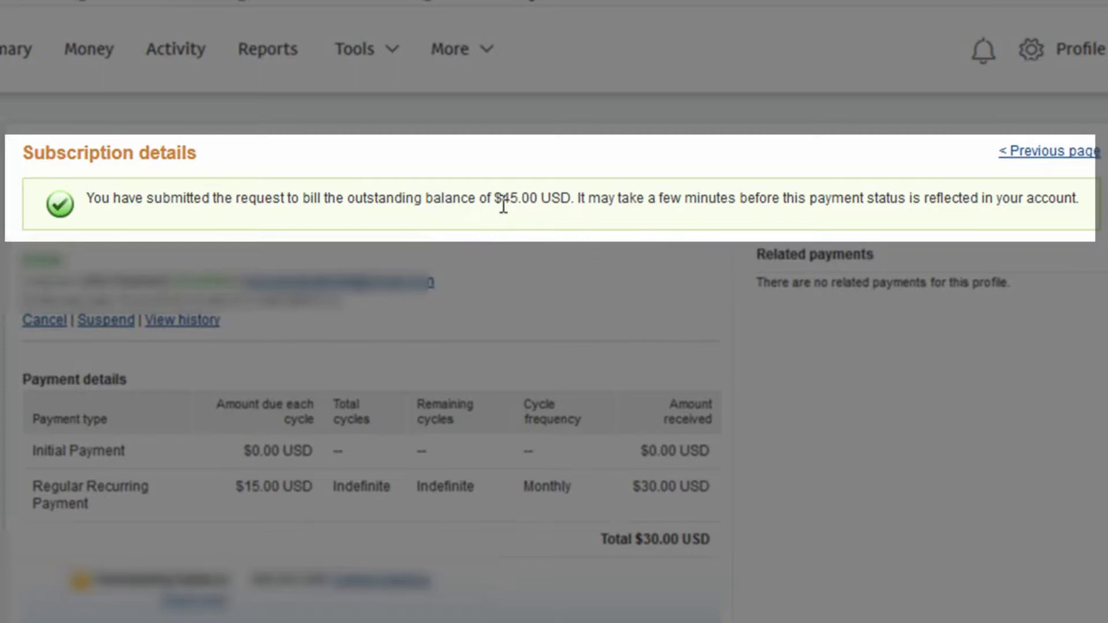
mouse_move(494, 199)
mouse_down()
mouse_move(573, 195)
mouse_move(489, 195)
mouse_move(498, 193)
mouse_up()
scroll(953, 333, down, 1)
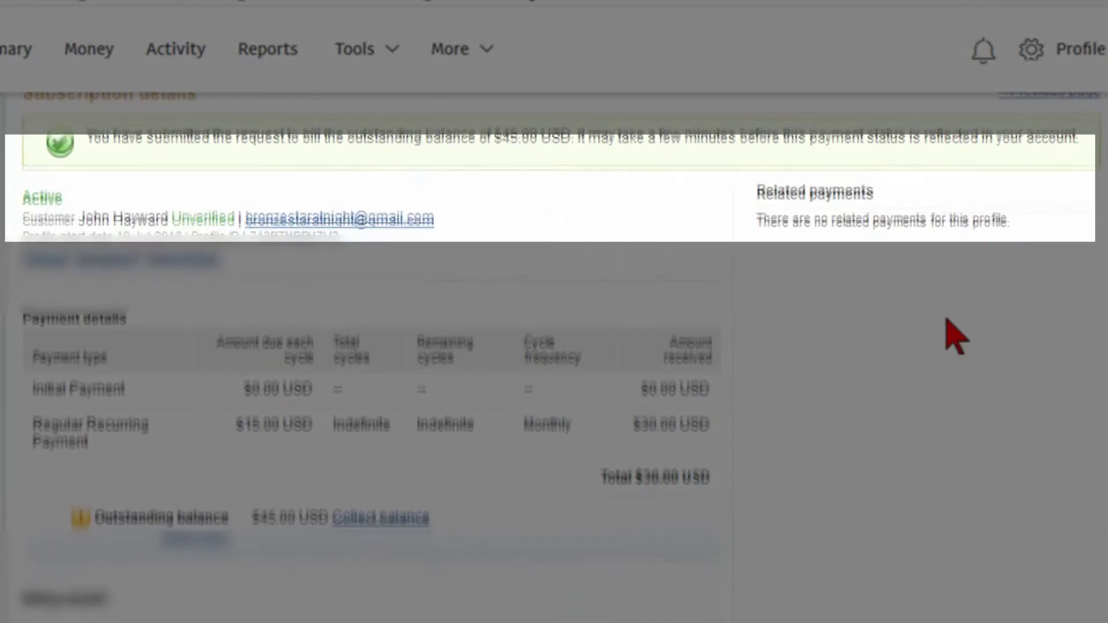
scroll(952, 333, up, 1)
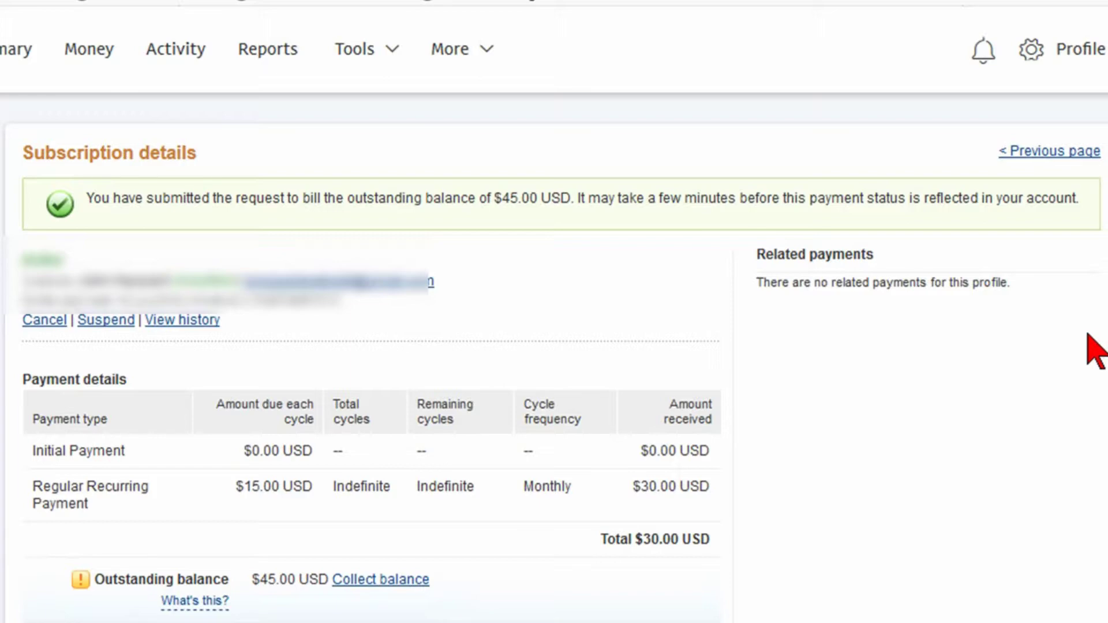
scroll(1088, 335, down, 4)
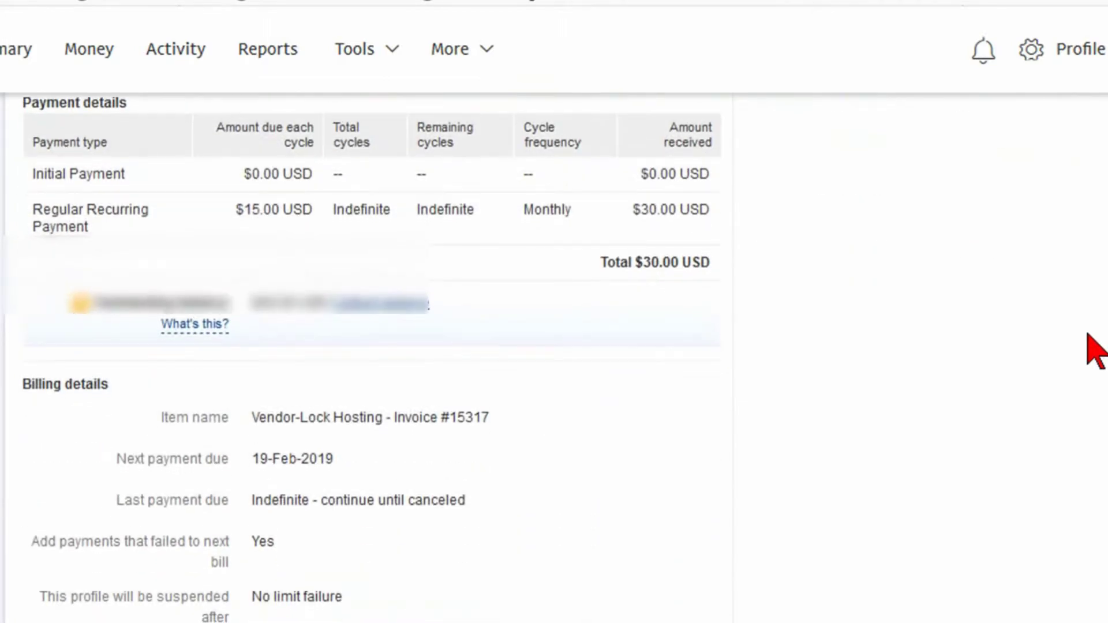
double_click(266, 541)
scroll(672, 446, up, 3)
scroll(672, 445, up, 3)
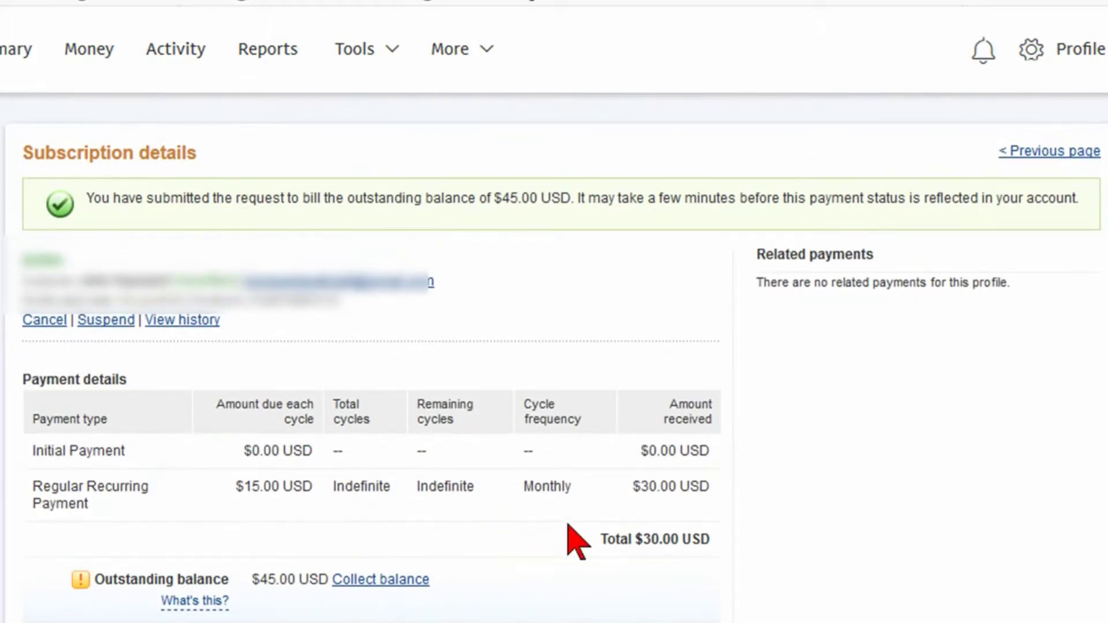
scroll(563, 548, down, 2)
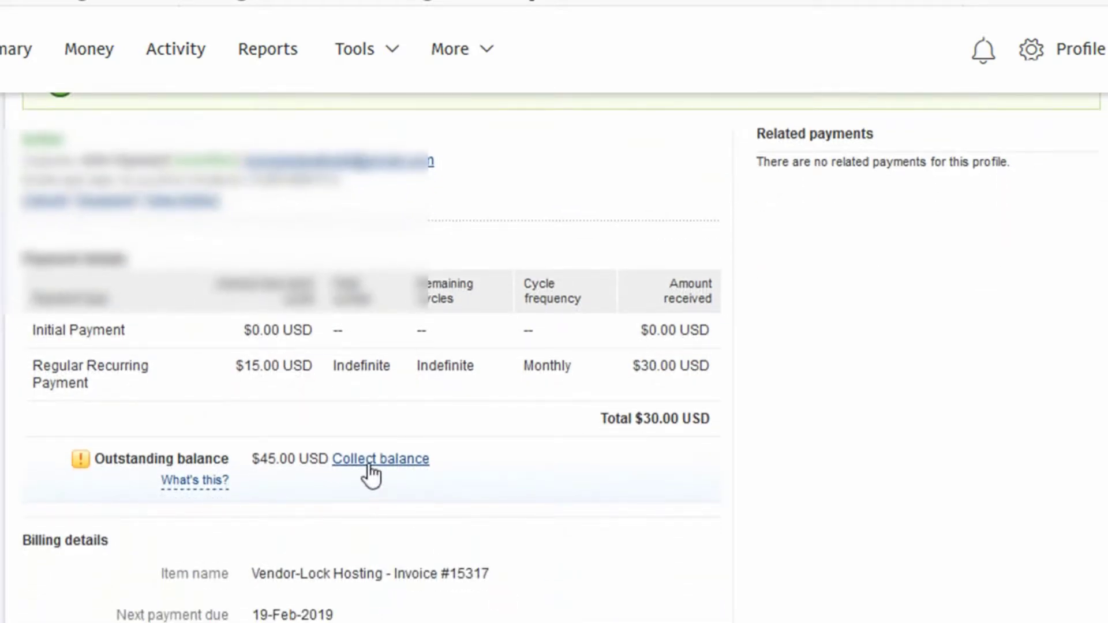
scroll(1036, 292, up, 2)
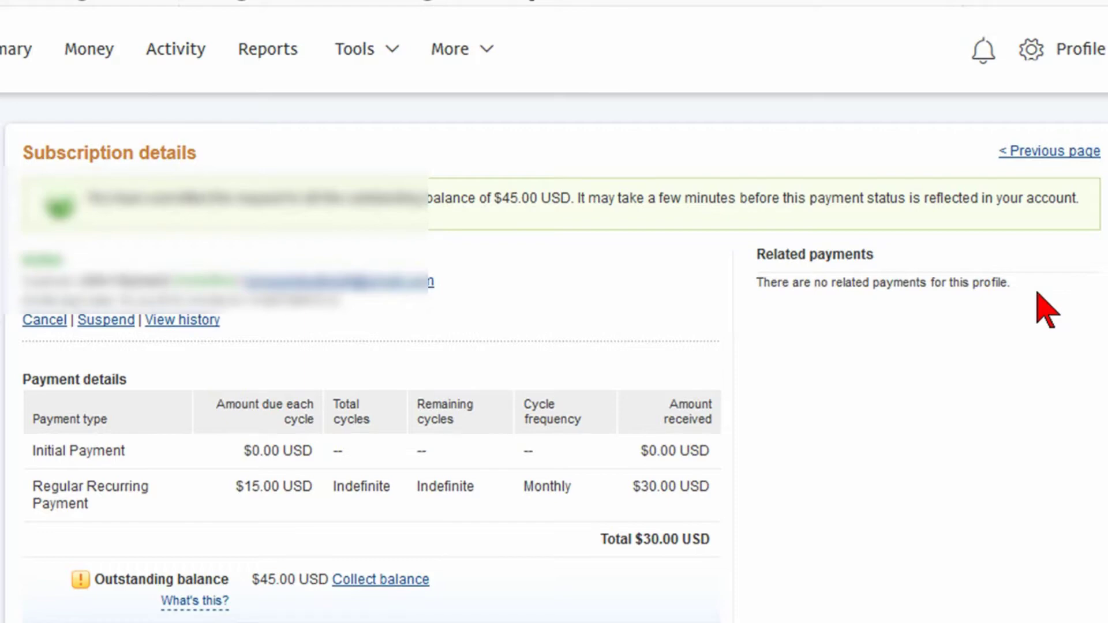
scroll(1047, 311, down, 5)
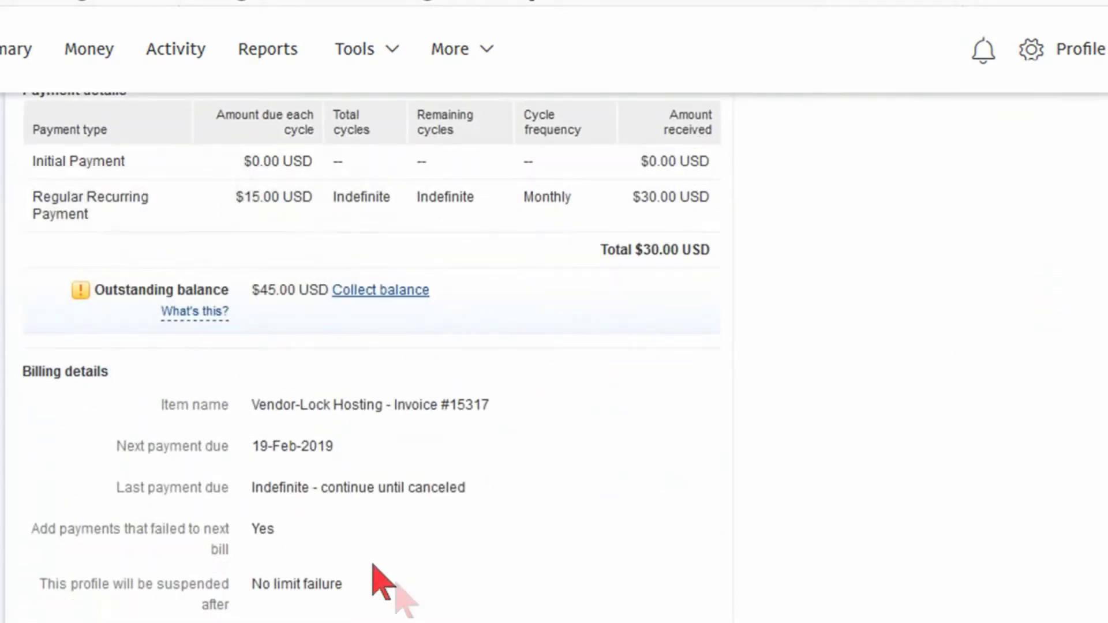
drag(252, 584, 358, 576)
drag(251, 529, 298, 532)
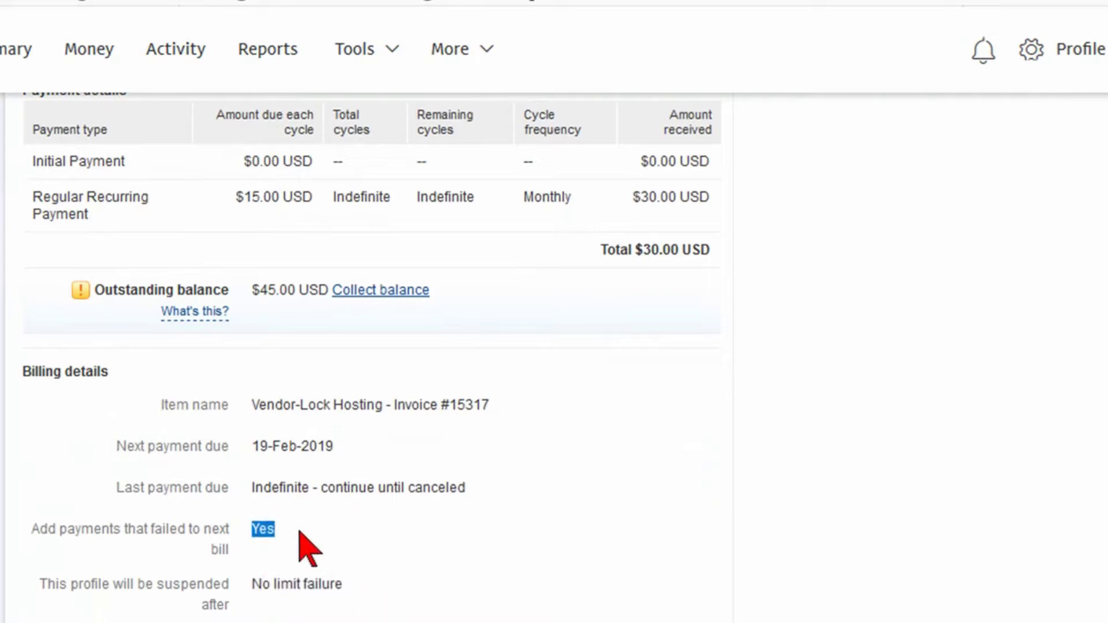
click(307, 546)
scroll(707, 606, up, 5)
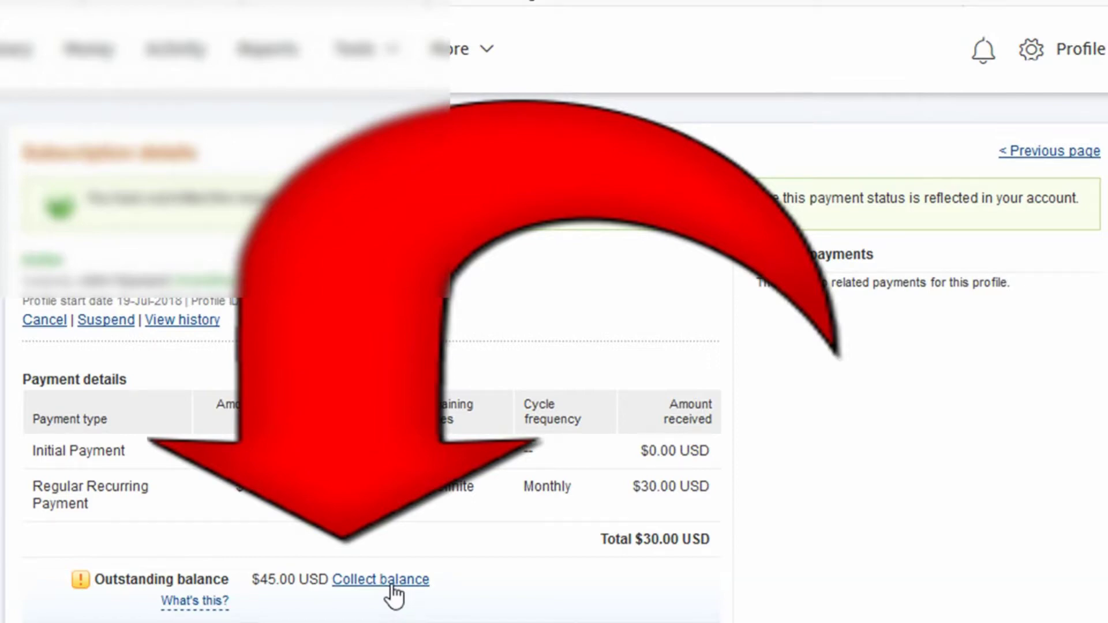
scroll(394, 594, down, 5)
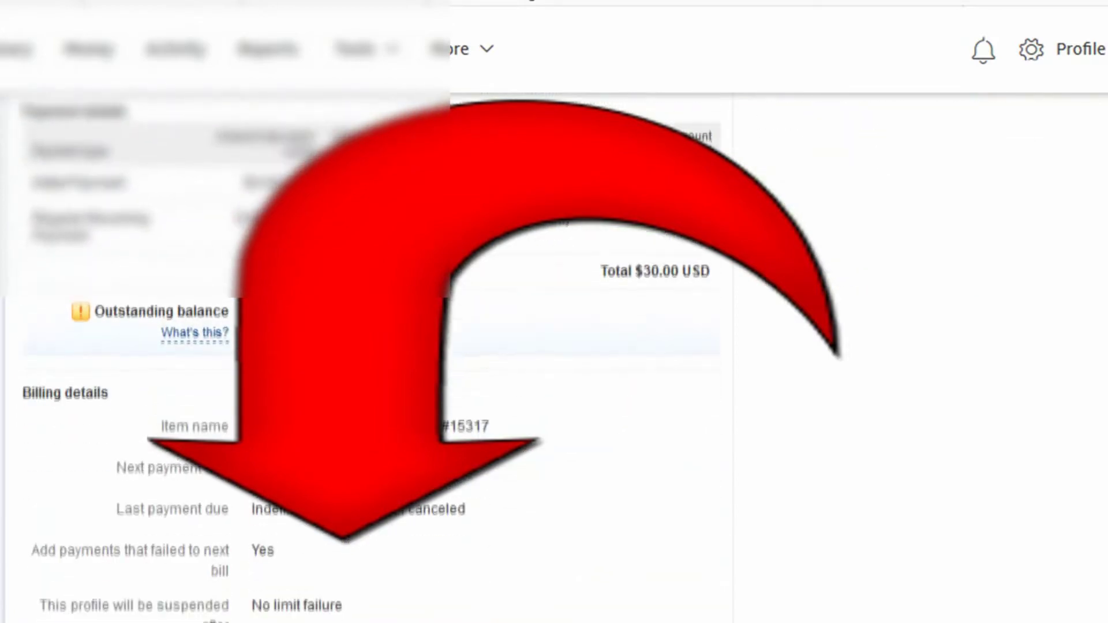
scroll(369, 357, up, 5)
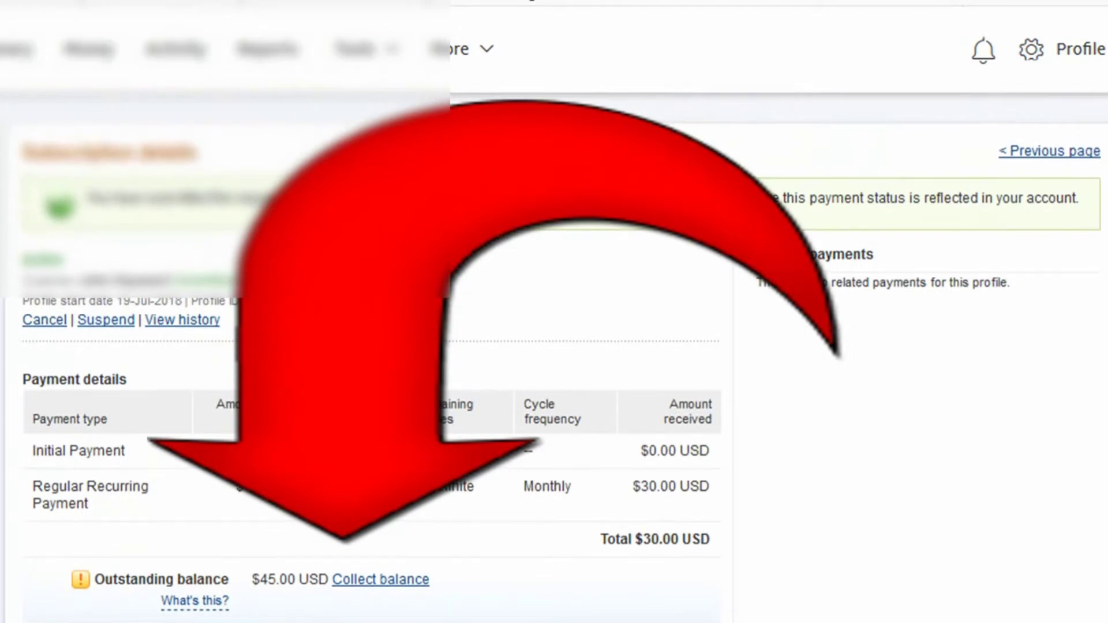
scroll(621, 552, down, 4)
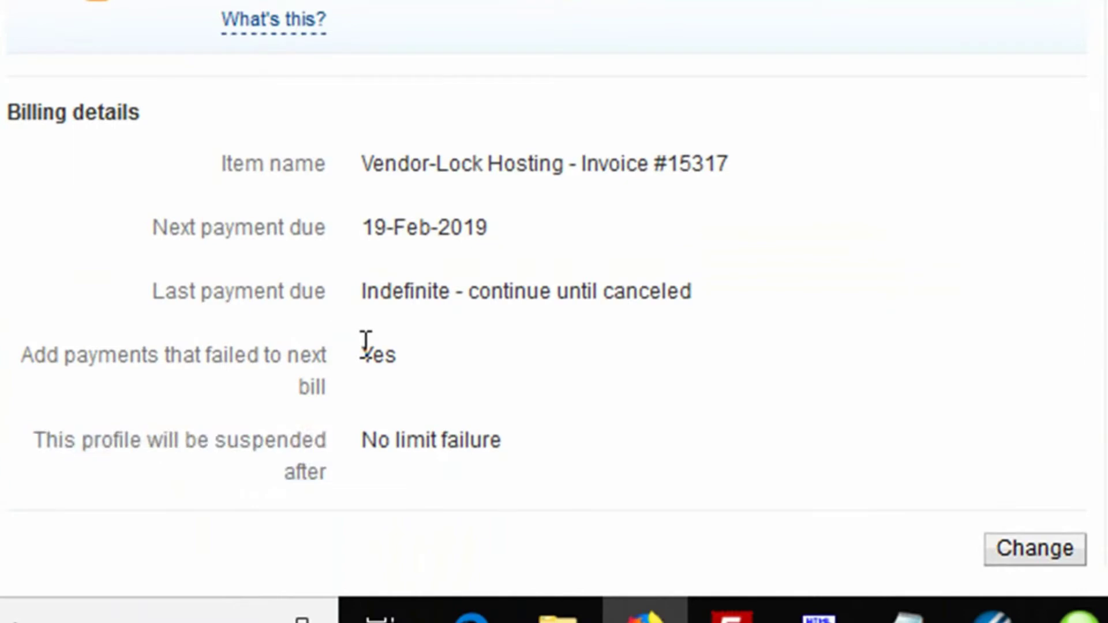
drag(366, 346, 407, 355)
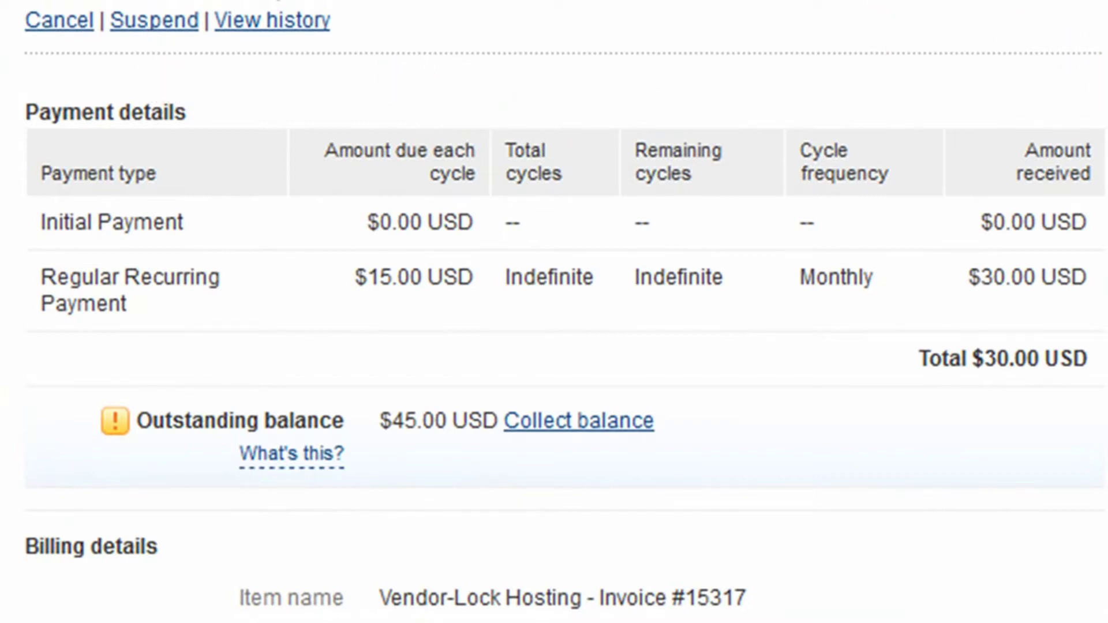
scroll(554, 311, down, 2)
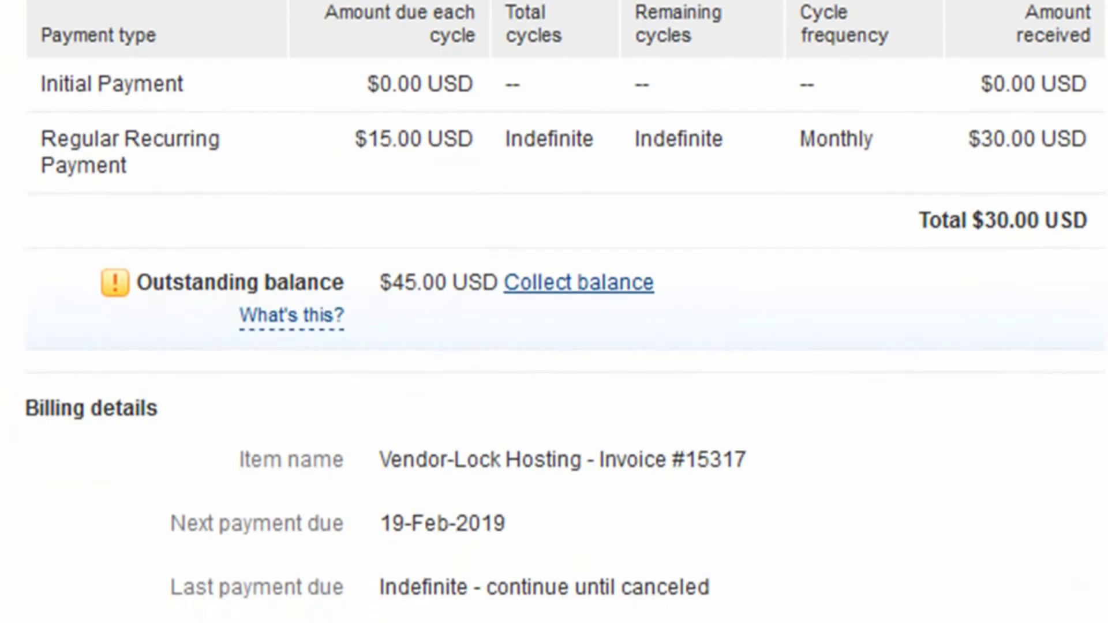
scroll(554, 312, up, 2)
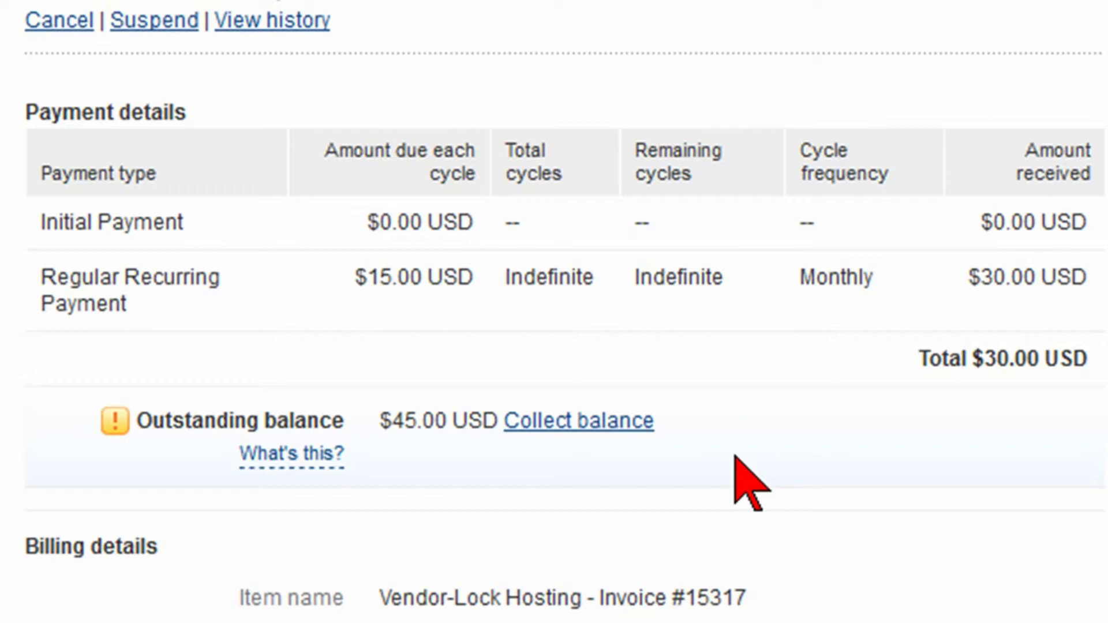
scroll(745, 482, down, 2)
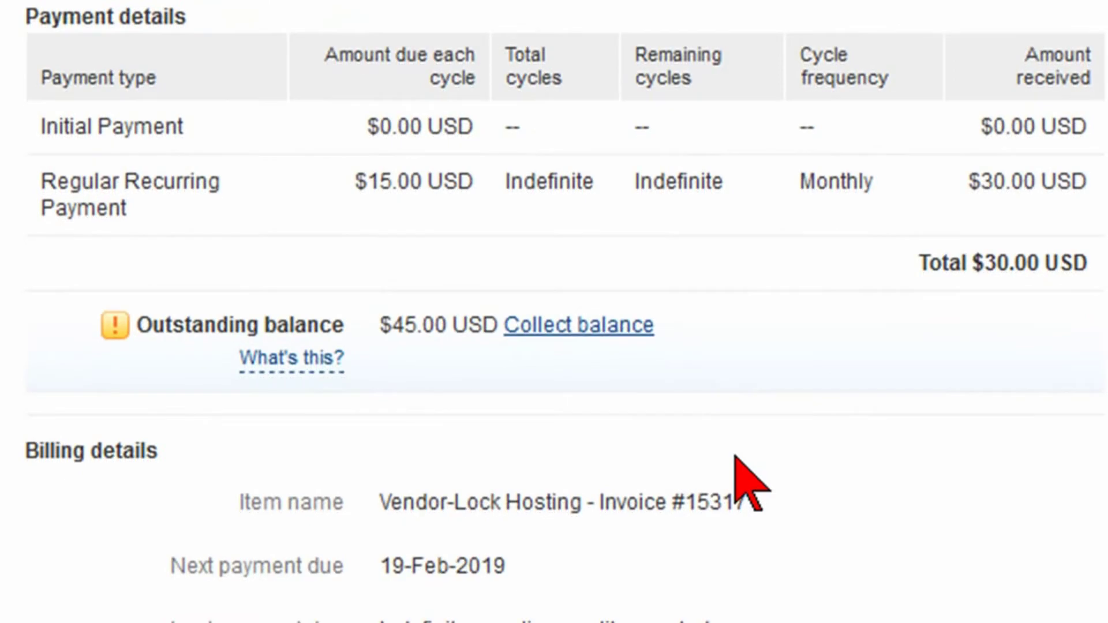
scroll(751, 482, up, 1)
scroll(751, 482, down, 4)
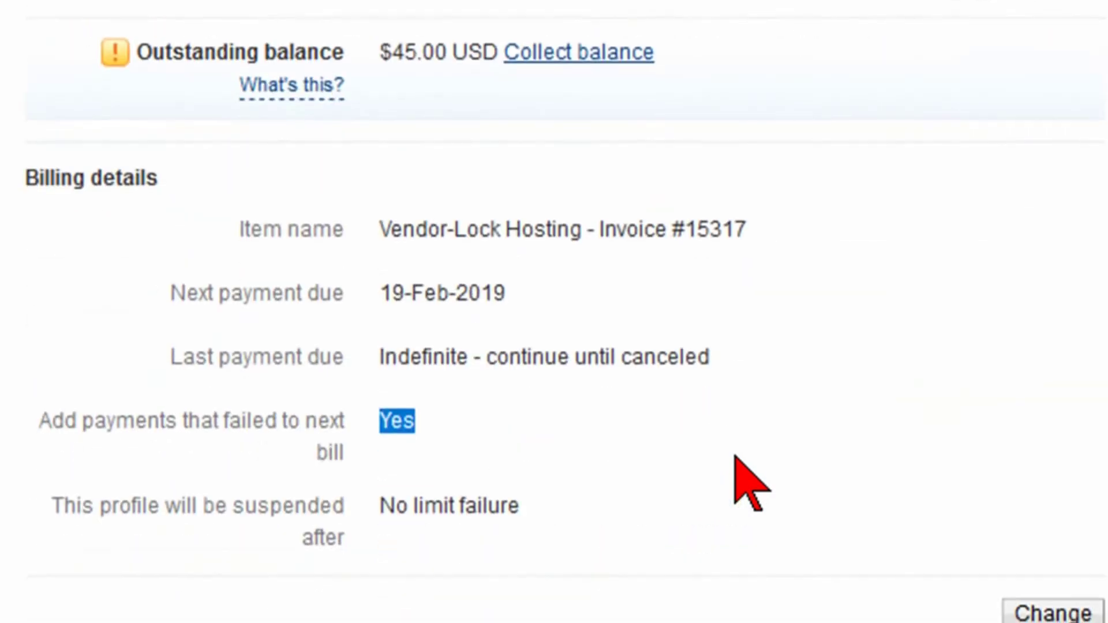
scroll(744, 482, down, 2)
scroll(744, 482, down, 2)
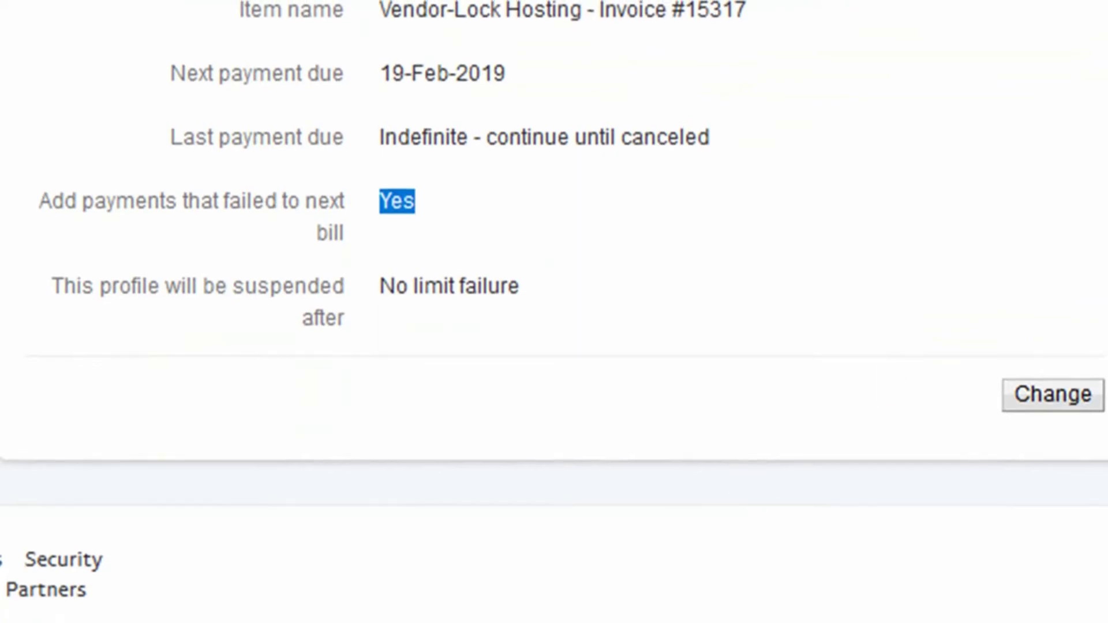
scroll(554, 312, up, 9)
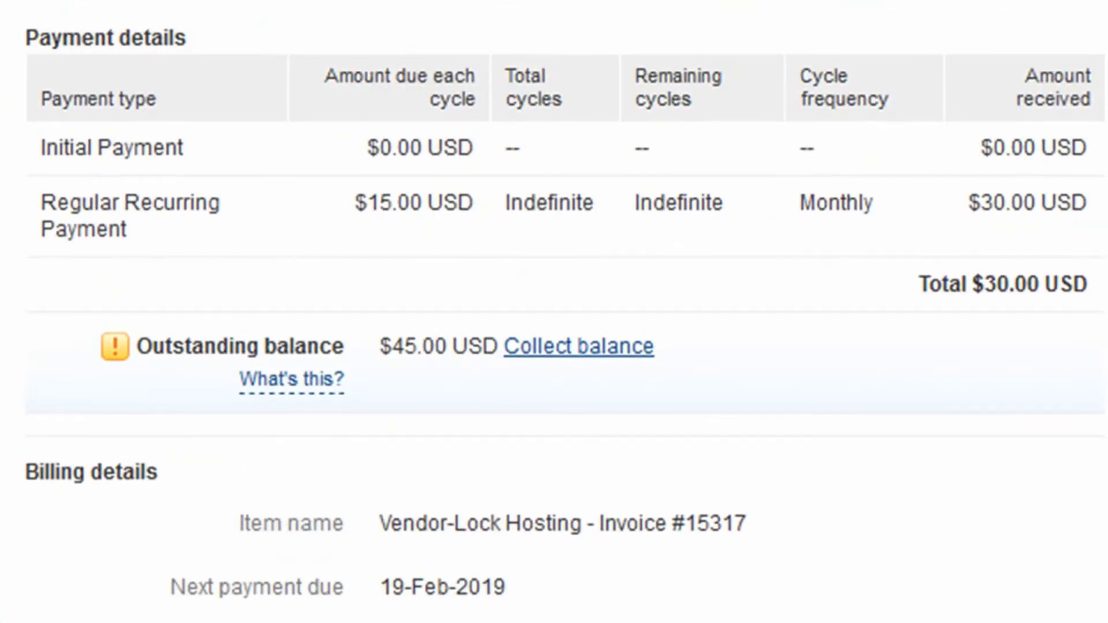
scroll(554, 312, up, 2)
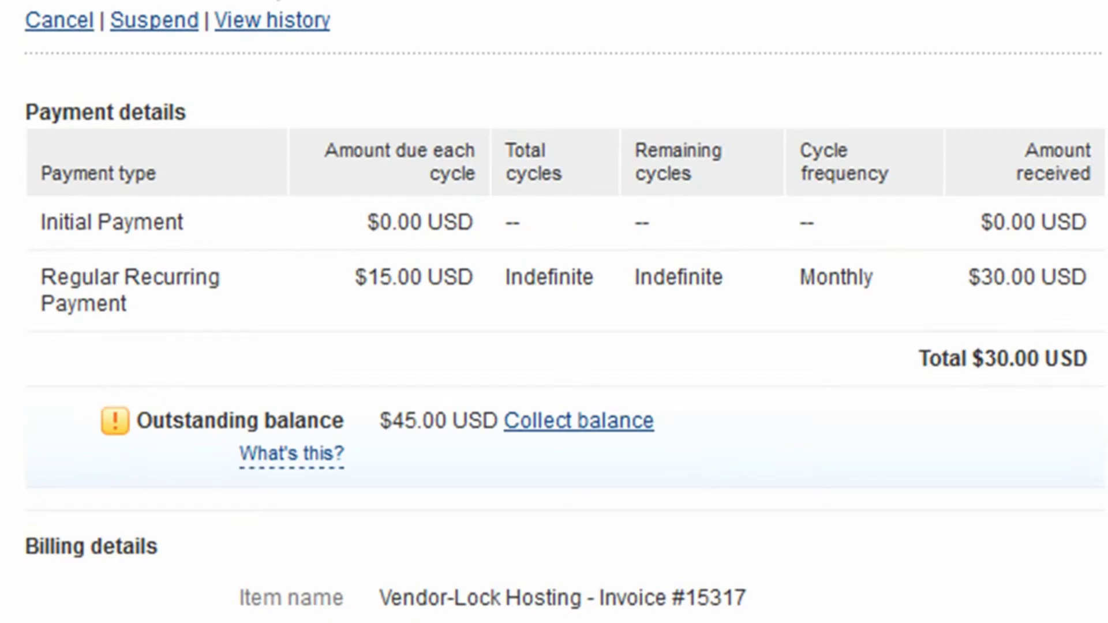
scroll(555, 312, down, 5)
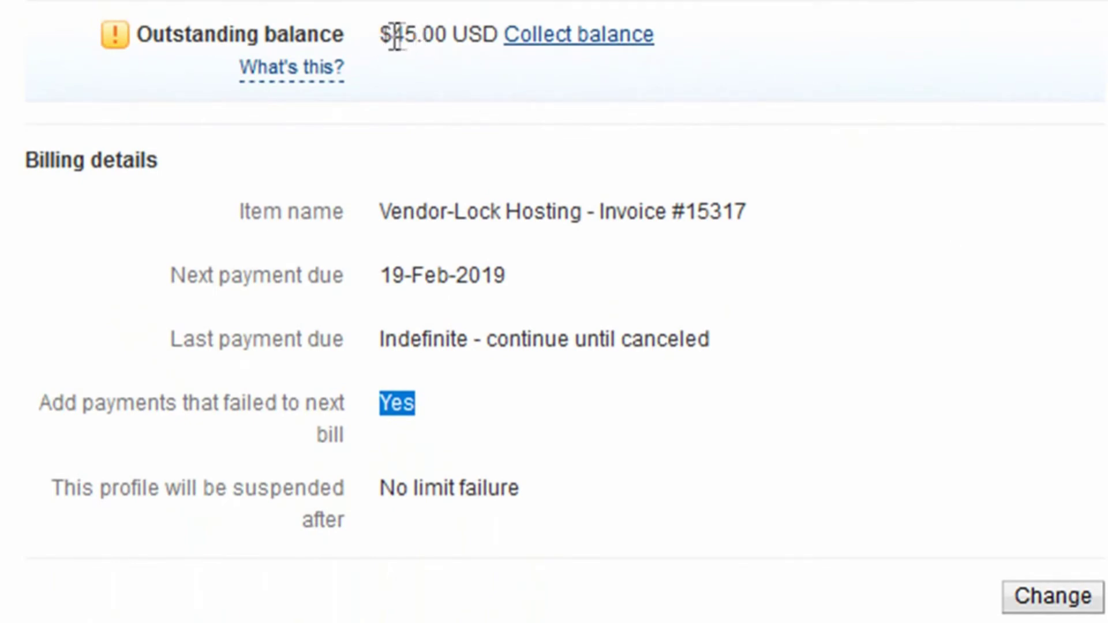
mouse_move(380, 34)
mouse_down()
mouse_move(462, 34)
mouse_move(384, 33)
mouse_up()
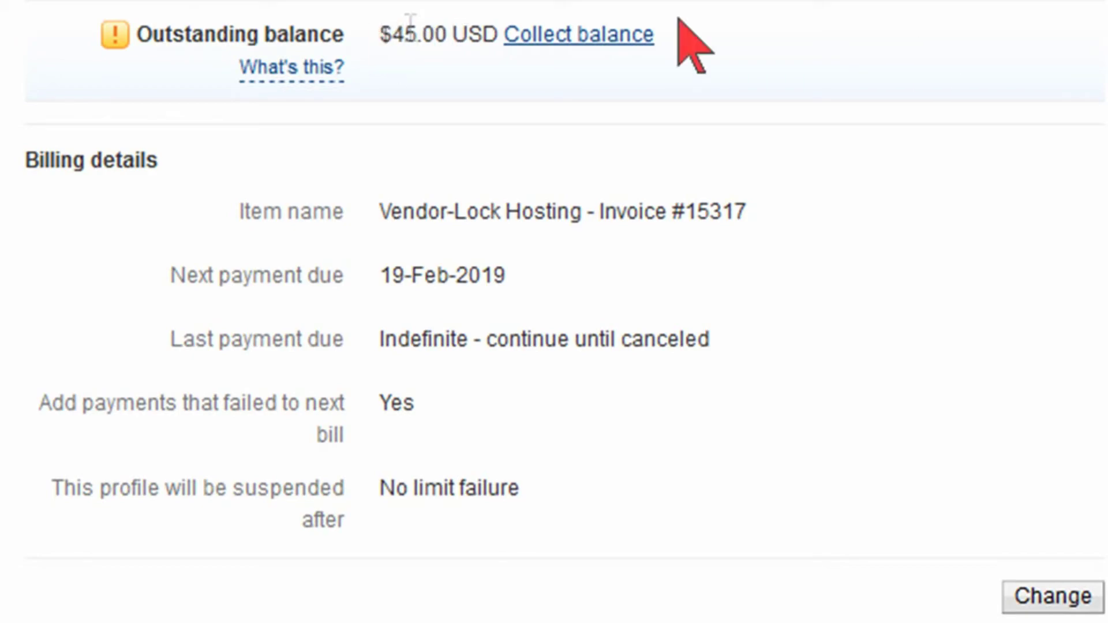